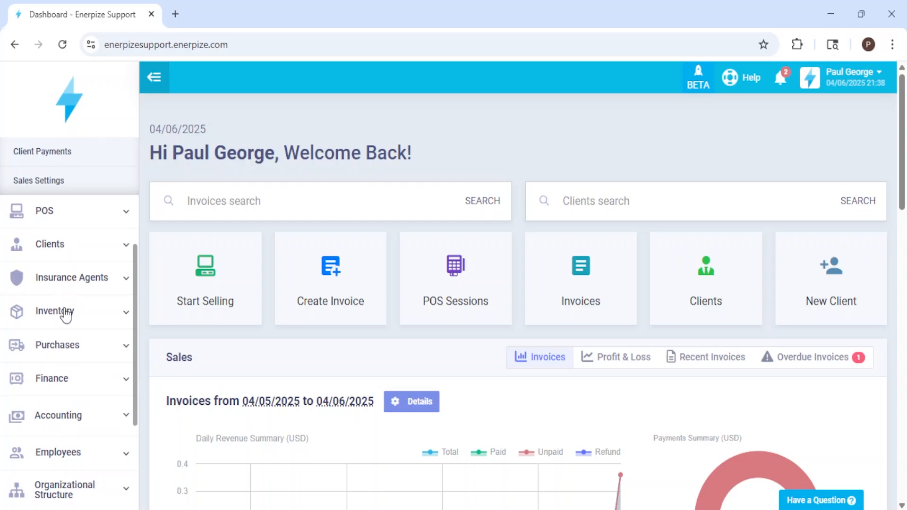
Open the inventory's Products & Services list in a new browser tab and close the old dashboard tab
click(63, 311)
ctrl+click(53, 212)
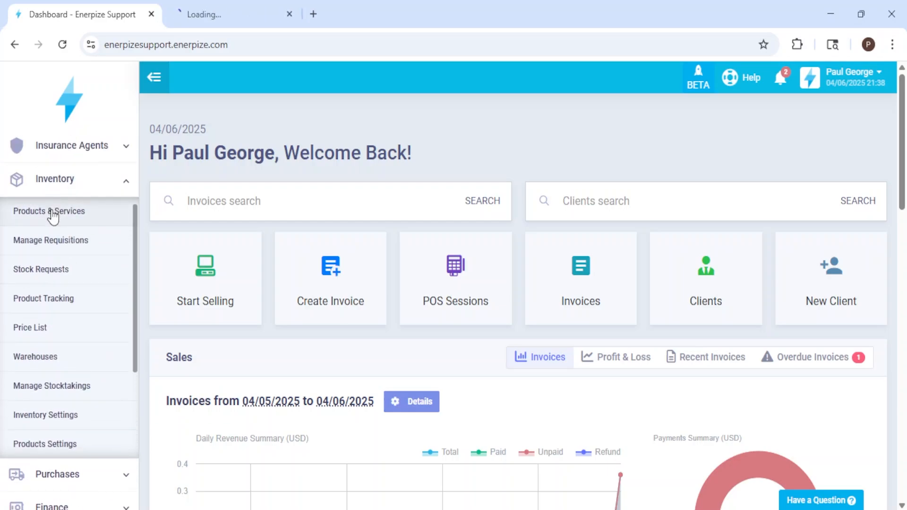
click(227, 14)
click(150, 14)
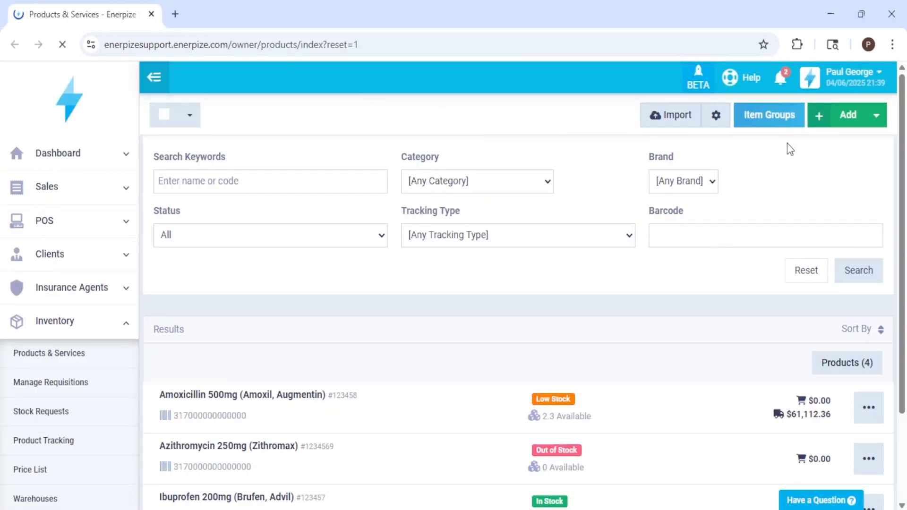
Look over the options for adding a product or service and the product import page, then return to the product list
click(875, 114)
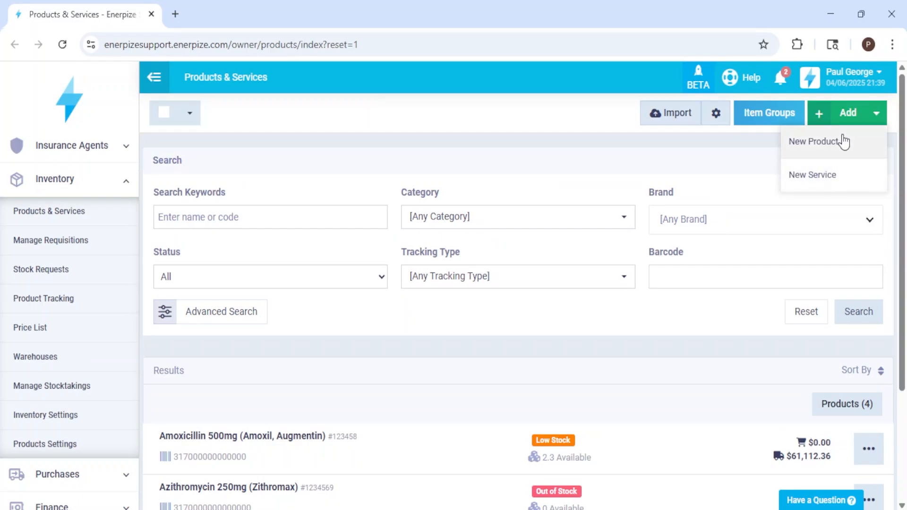
ctrl+click(693, 118)
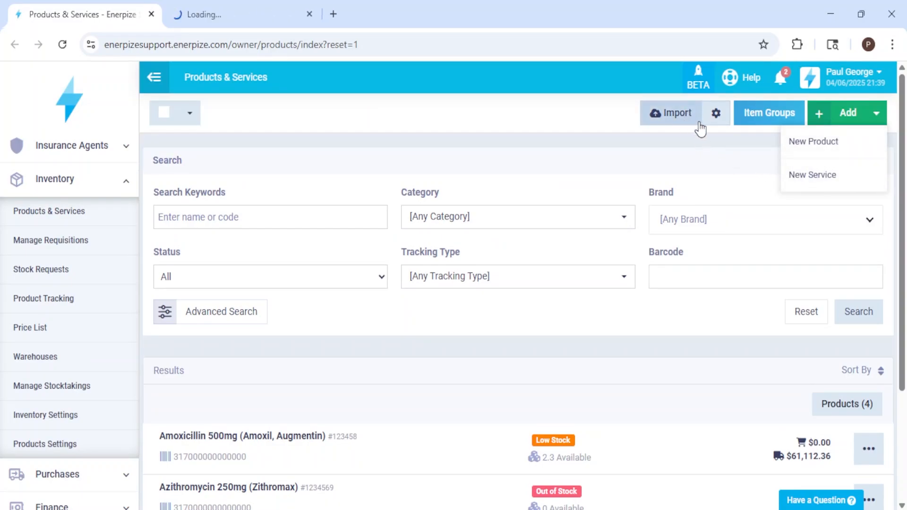
click(278, 10)
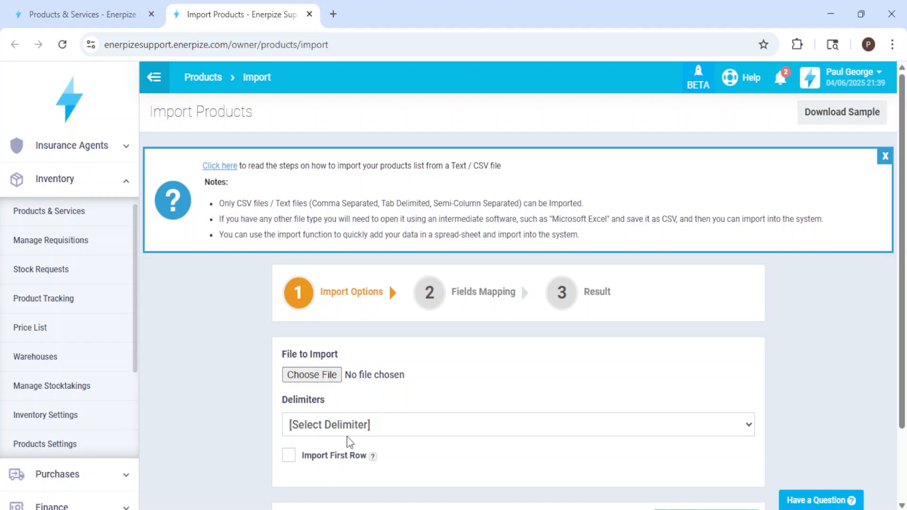
middle_click(228, 12)
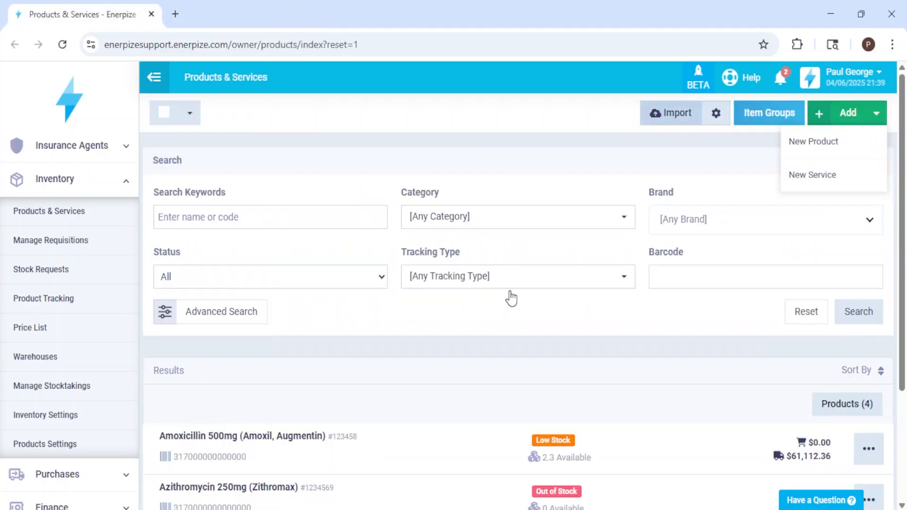
Open the product Amoxicillin 500mg (Amoxil, Augmentin) for editing
scroll(510, 298, down, 3)
click(868, 307)
click(829, 373)
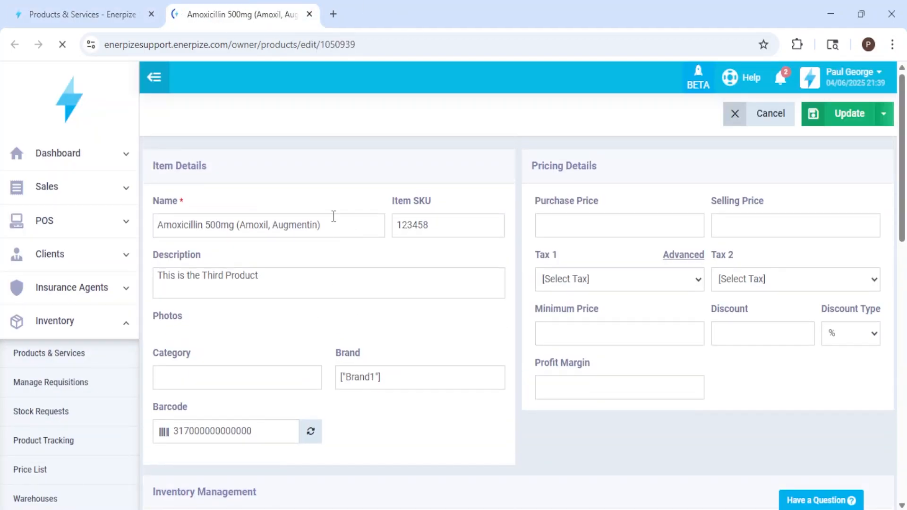
Examine the tracking type and low stock threshold in the product's inventory management settings
scroll(374, 334, down, 3)
scroll(371, 331, down, 3)
drag(215, 346, 170, 356)
triple_click(170, 355)
click(238, 383)
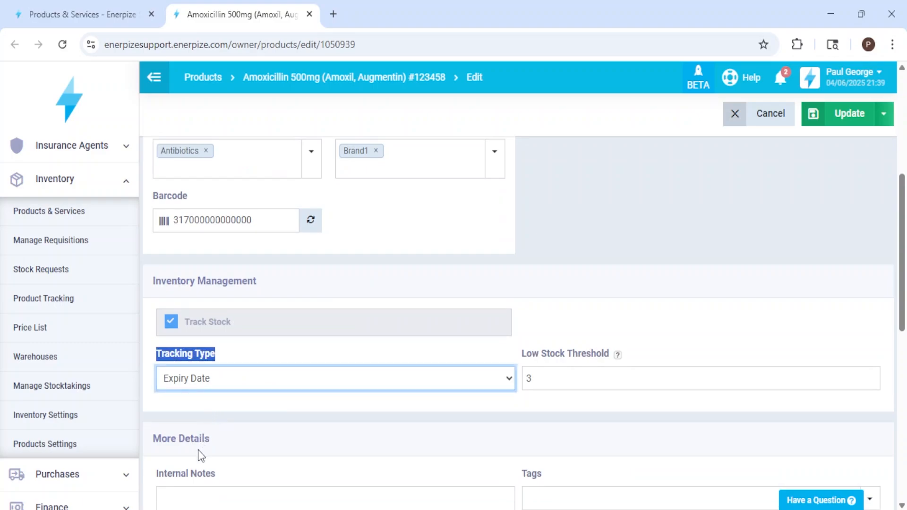
click(777, 317)
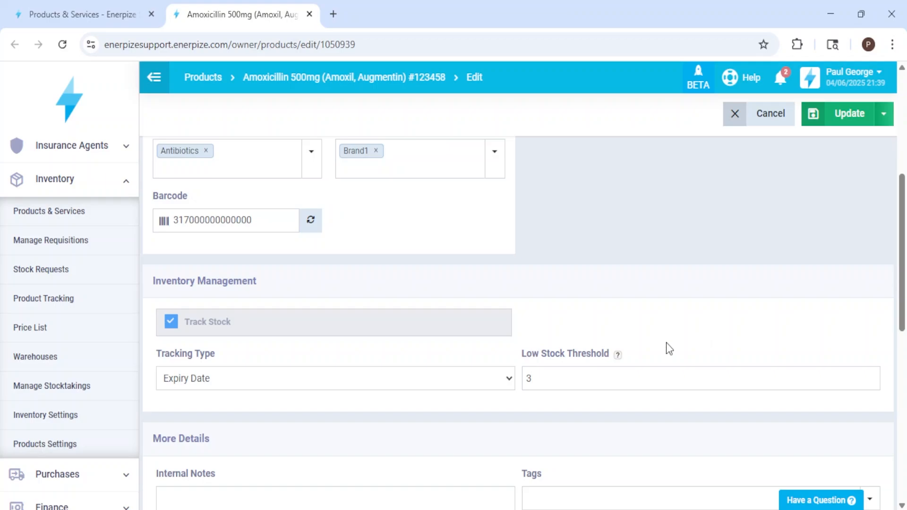
click(578, 373)
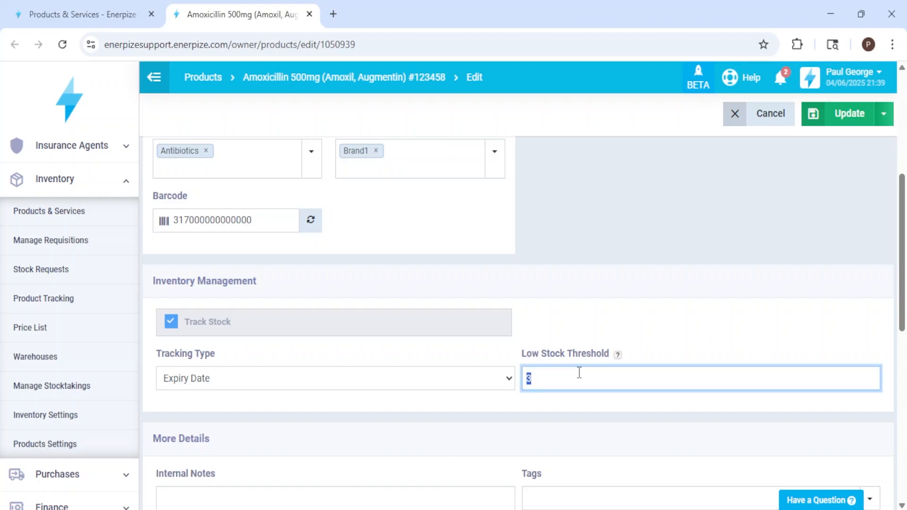
click(590, 325)
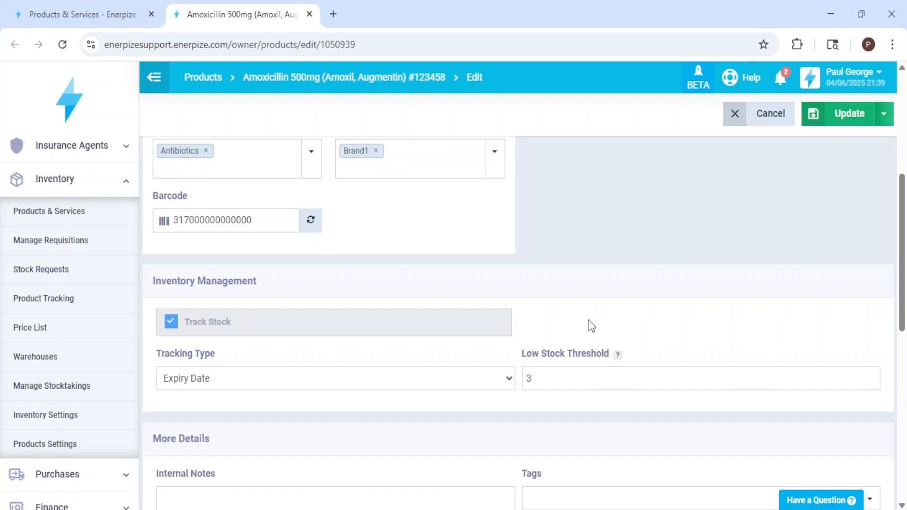
Check the system notifications for stock alerts, then close the product's edit page
click(780, 78)
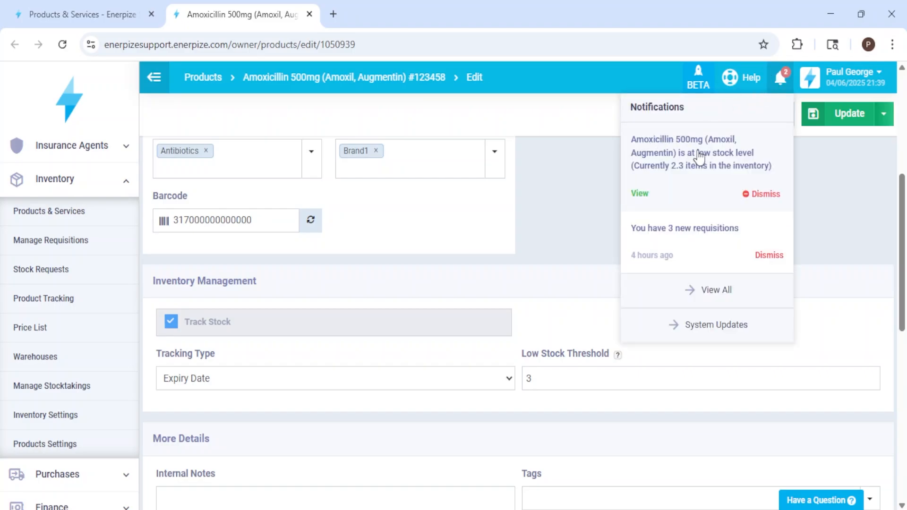
click(243, 248)
middle_click(222, 16)
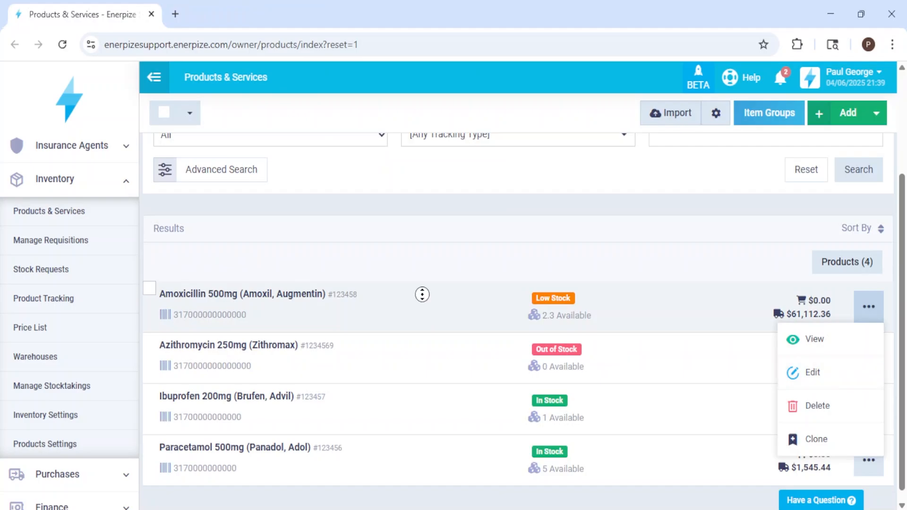
Open the alternative products form of Amoxicillin 500mg (Amoxil, Augmentin) from its product page
scroll(421, 293, up, 1)
scroll(301, 312, down, 1)
click(813, 377)
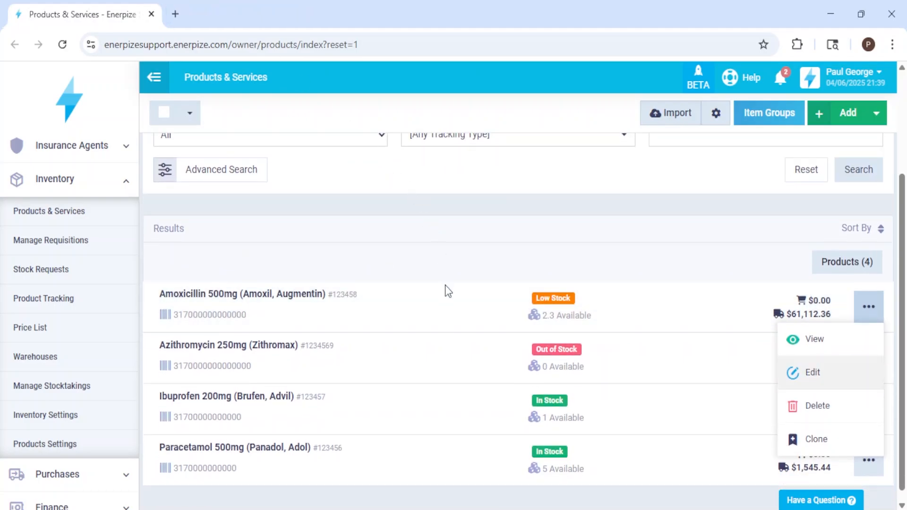
scroll(257, 319, up, 1)
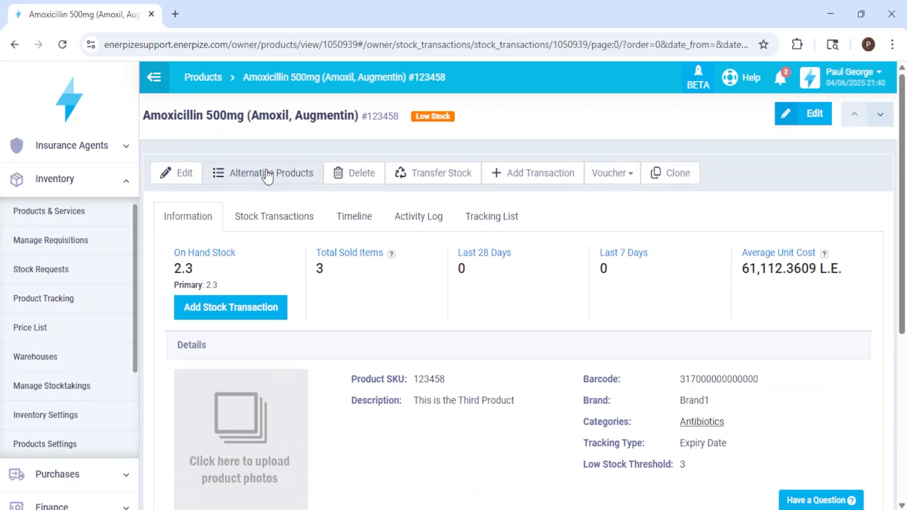
click(268, 178)
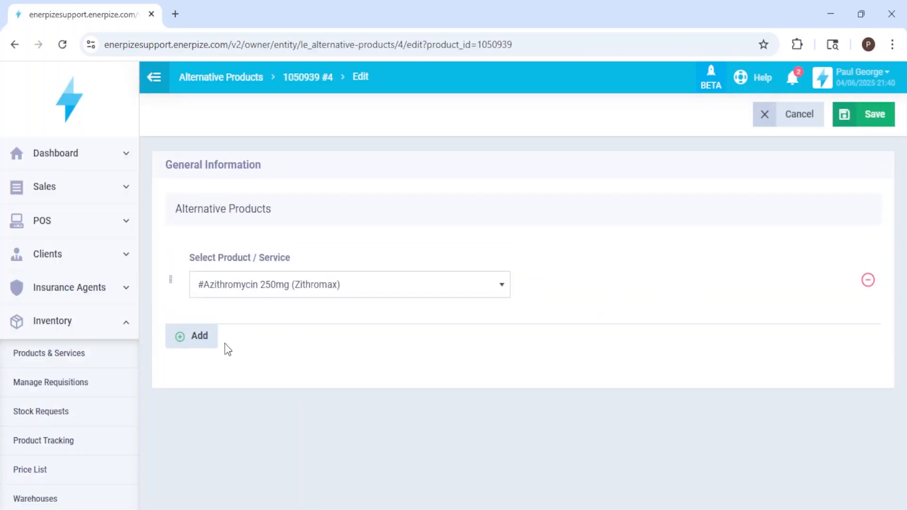
click(215, 344)
click(262, 373)
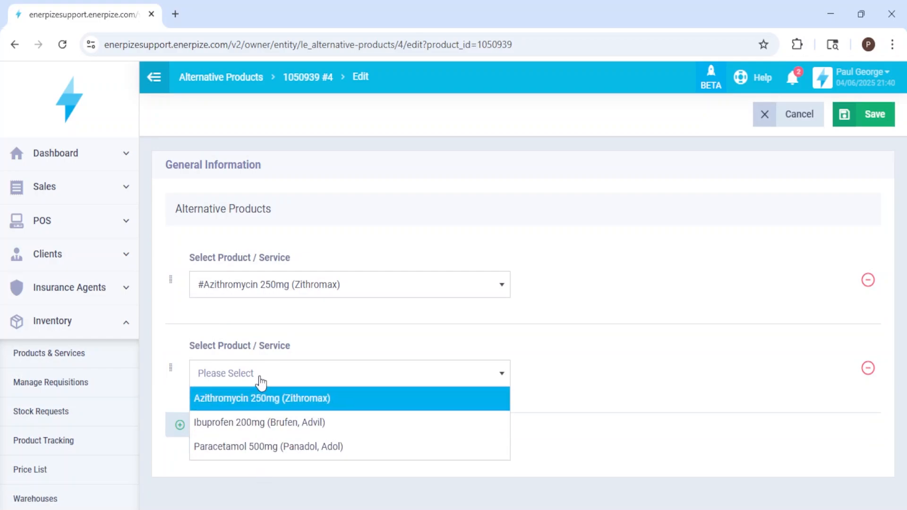
click(347, 499)
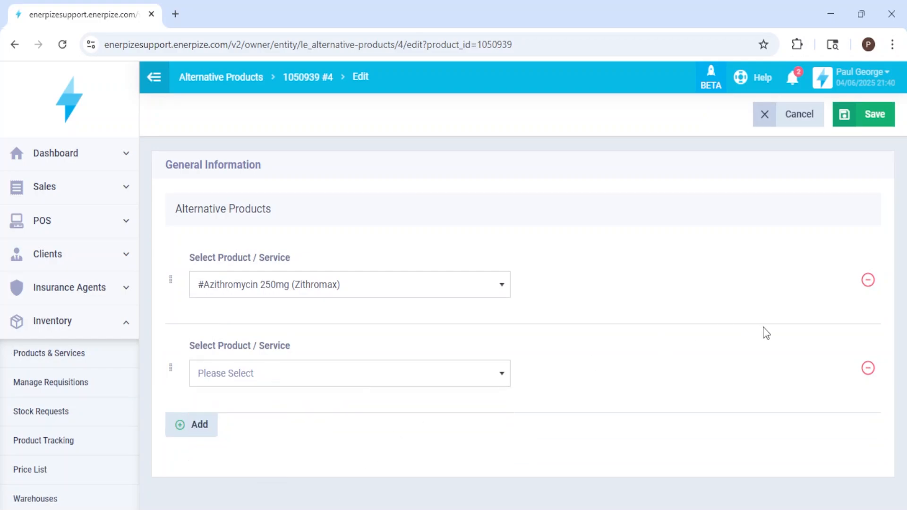
click(867, 368)
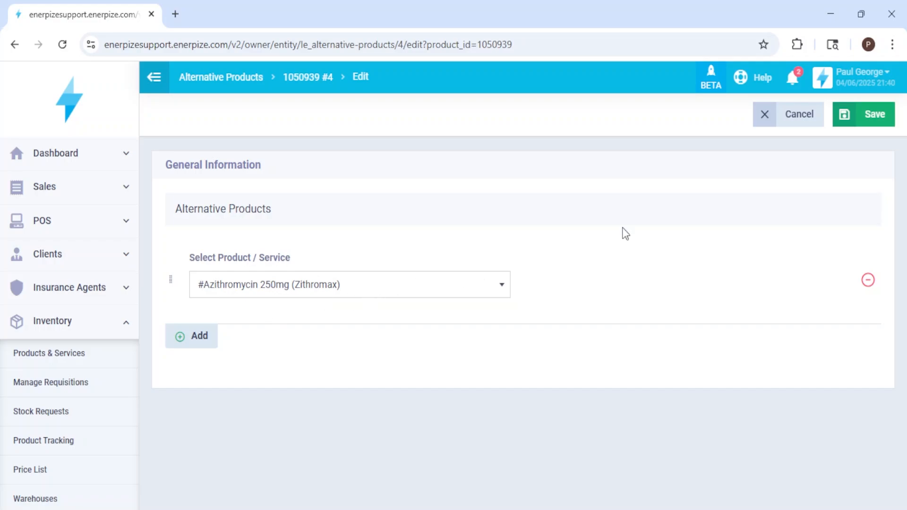
Start a new sales invoice and choose Desmond LTD as the client
click(77, 194)
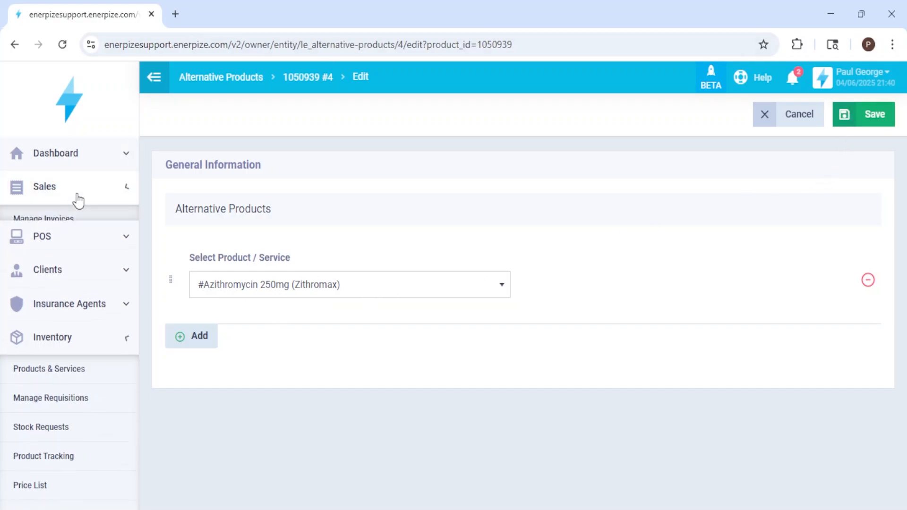
click(55, 255)
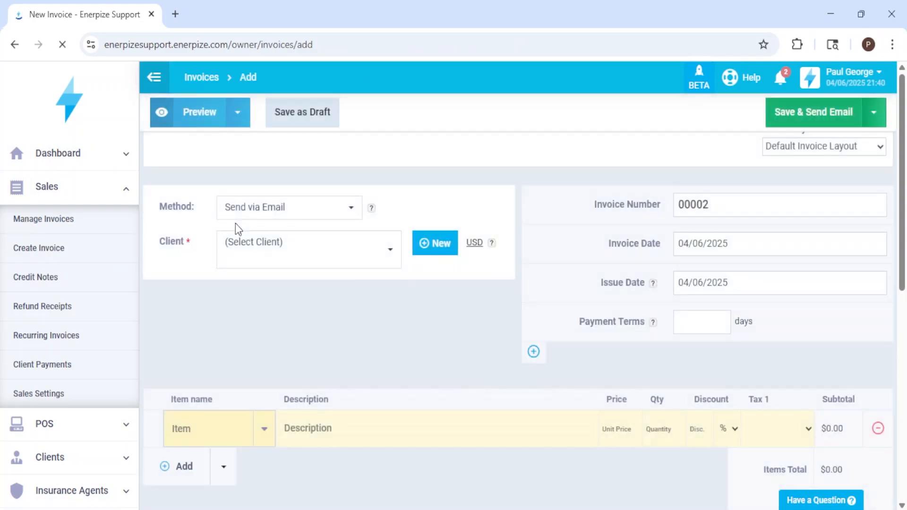
click(293, 292)
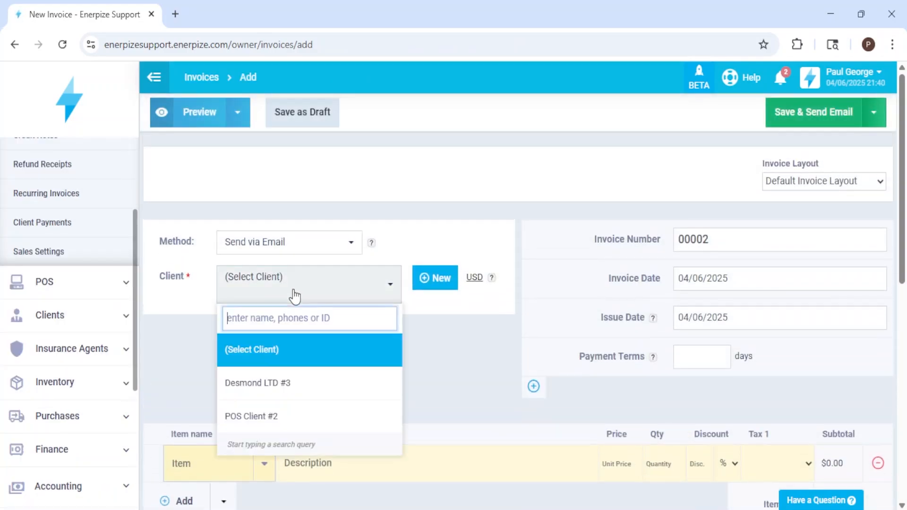
click(284, 383)
Add Amoxicillin 500mg (Amoxil, Augmentin) as the first item on the invoice
scroll(274, 382, down, 5)
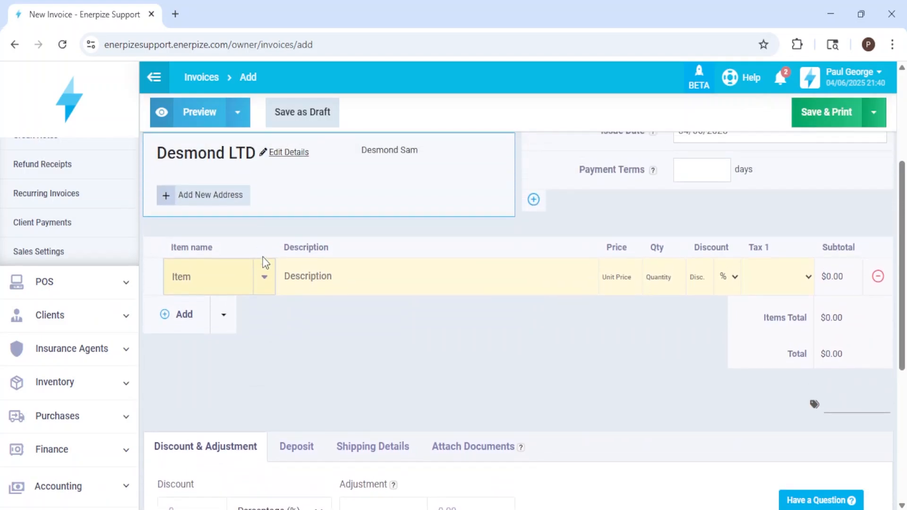
click(263, 265)
scroll(295, 306, down, 2)
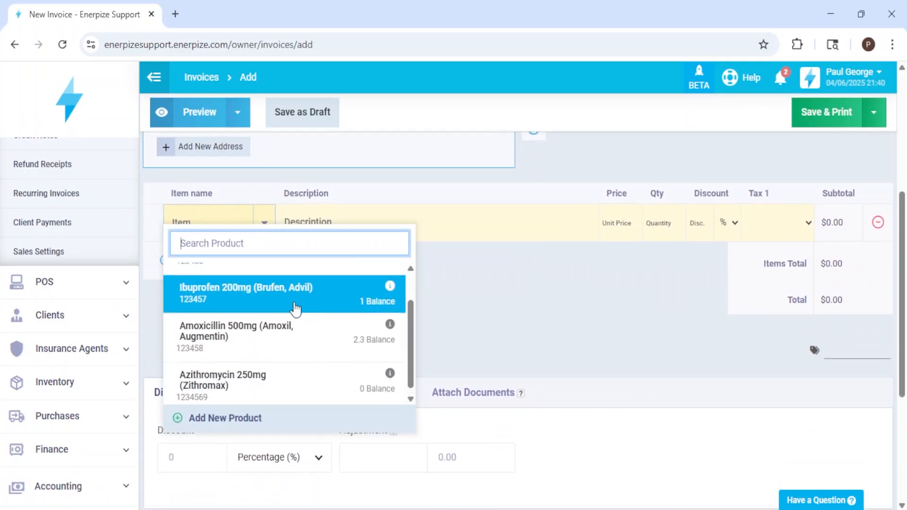
click(305, 373)
click(266, 224)
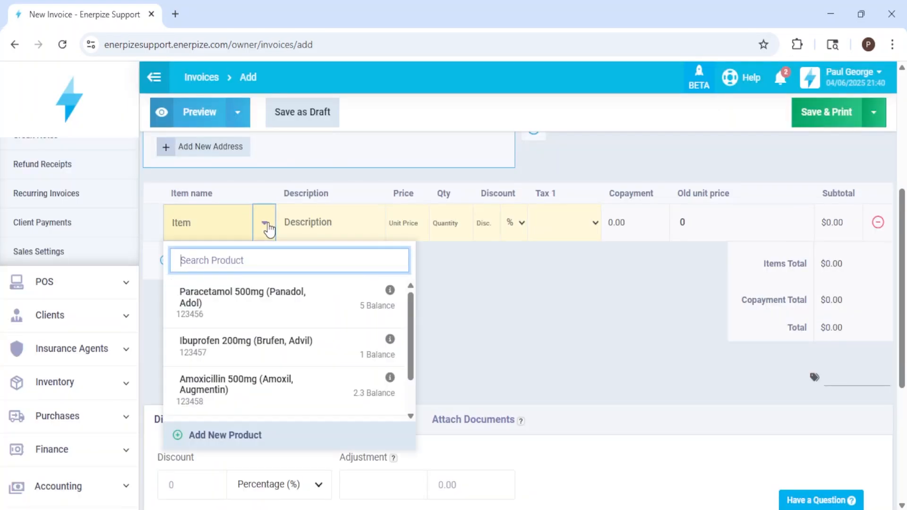
scroll(295, 335, down, 2)
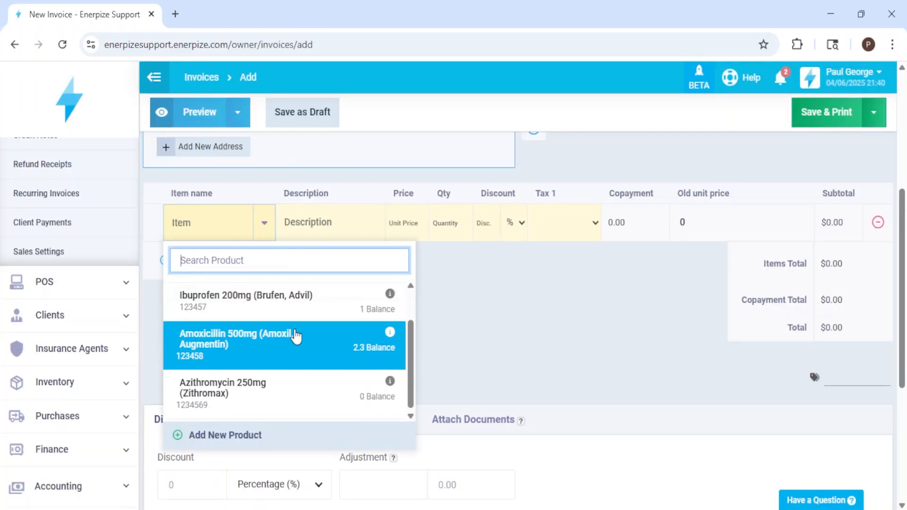
click(283, 338)
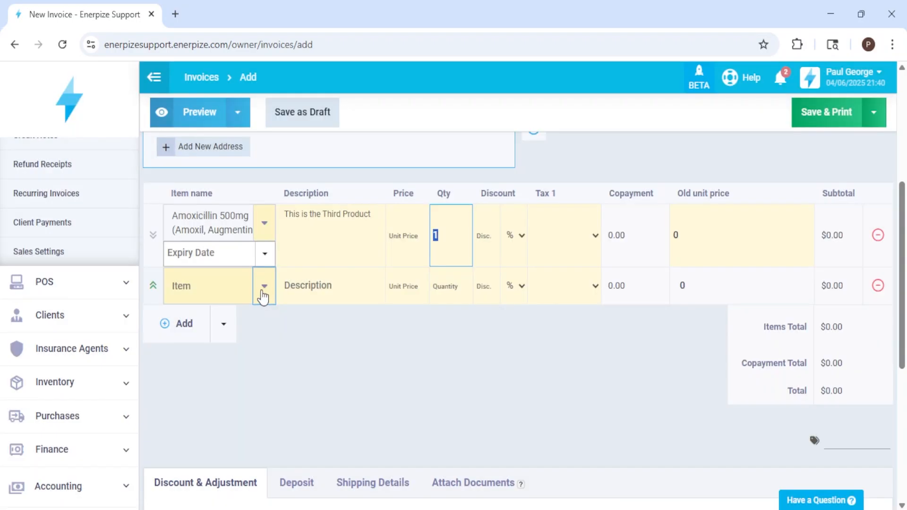
Select the 30/06/2025 expiry date for the Amoxicillin line and set its unit price to 50
click(241, 263)
click(264, 254)
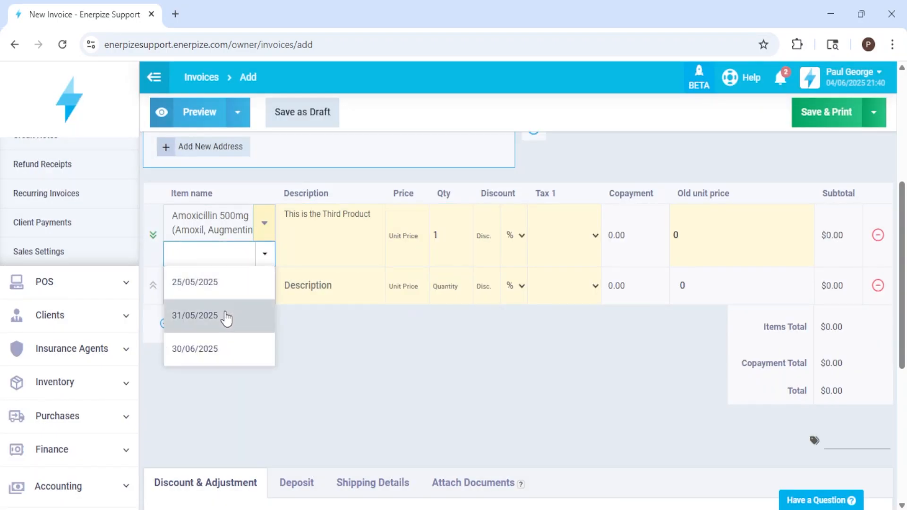
click(218, 348)
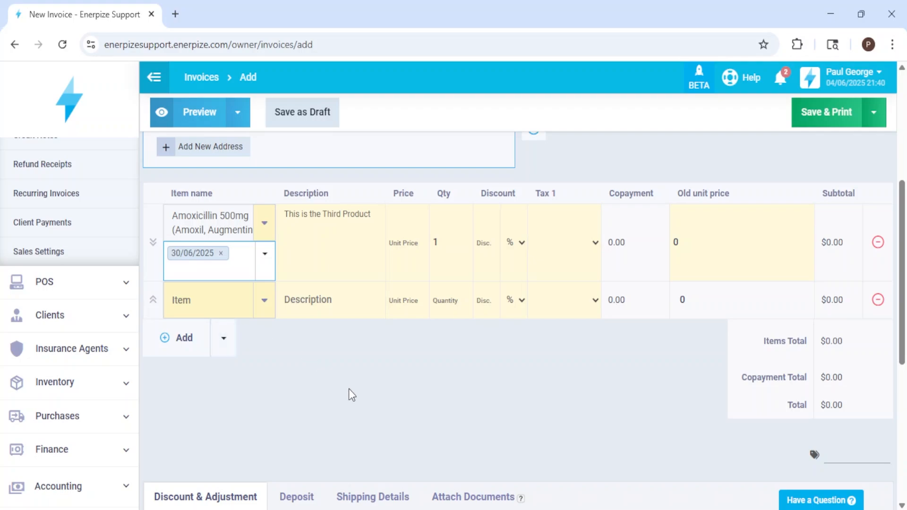
click(397, 256)
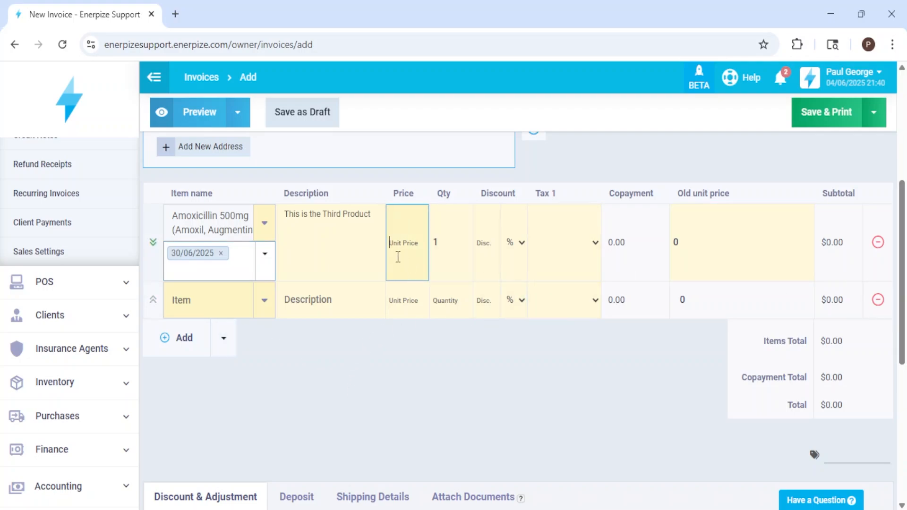
text(10)
click(376, 355)
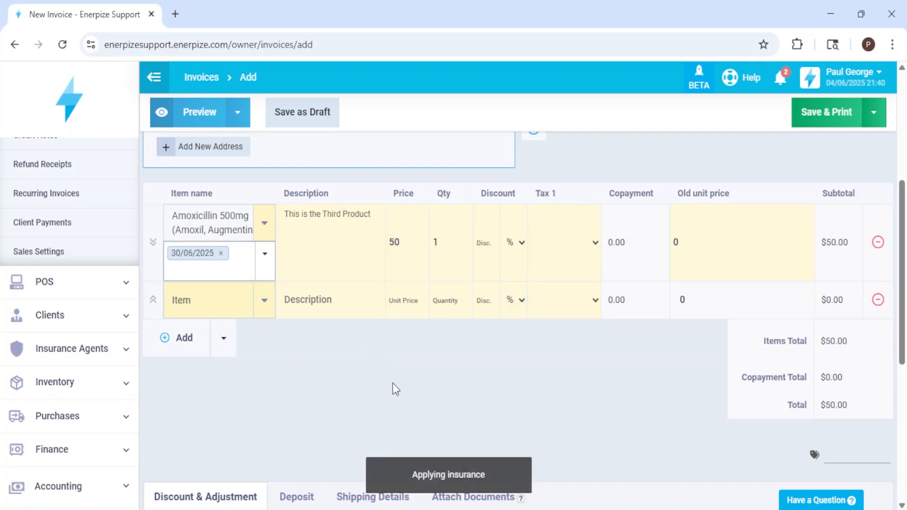
Replace the first invoice item with Ibuprofen 200mg (Brufen, Advil) and select lot 123 for it
click(294, 295)
click(264, 226)
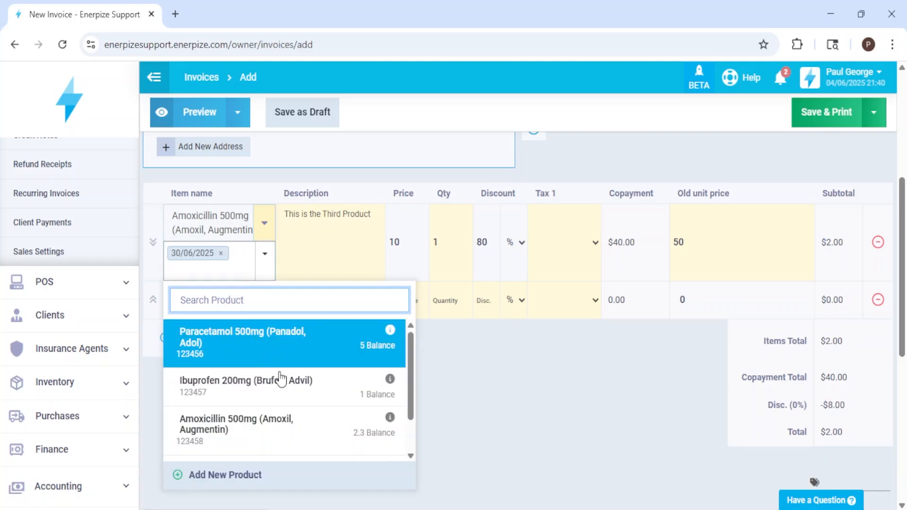
click(280, 395)
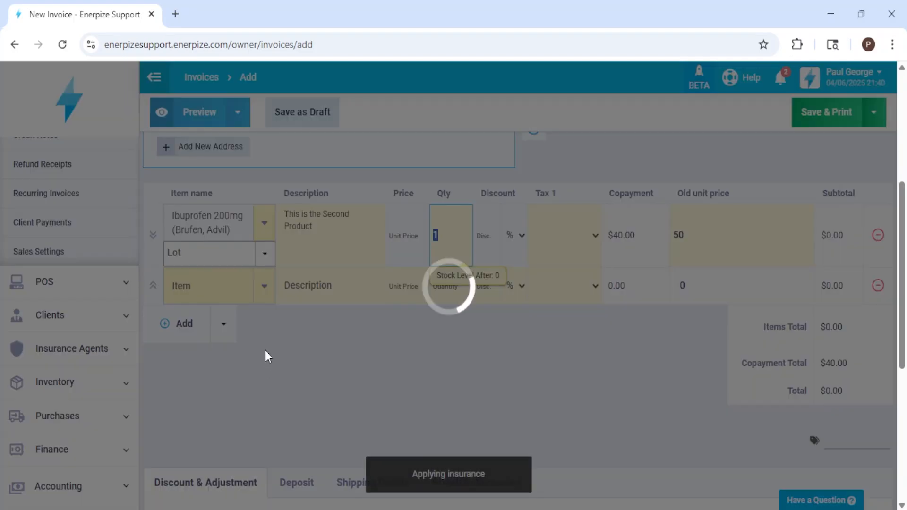
click(267, 227)
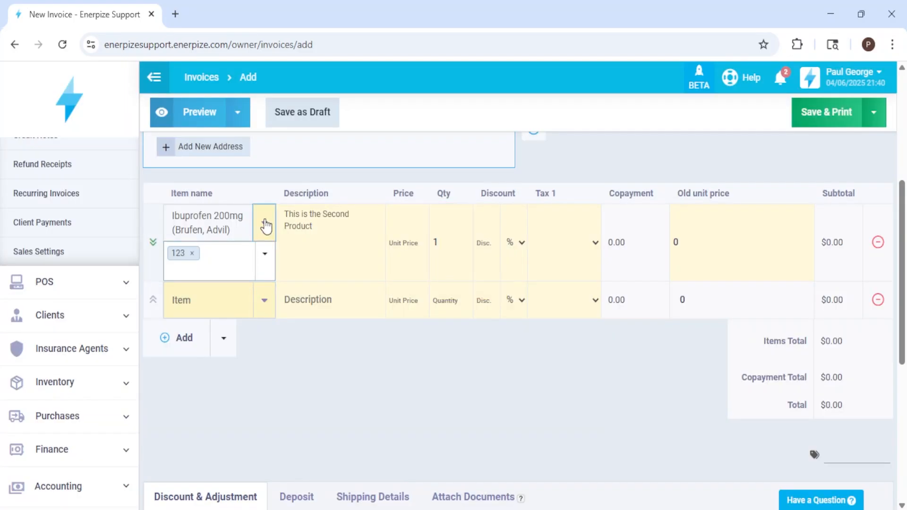
click(265, 254)
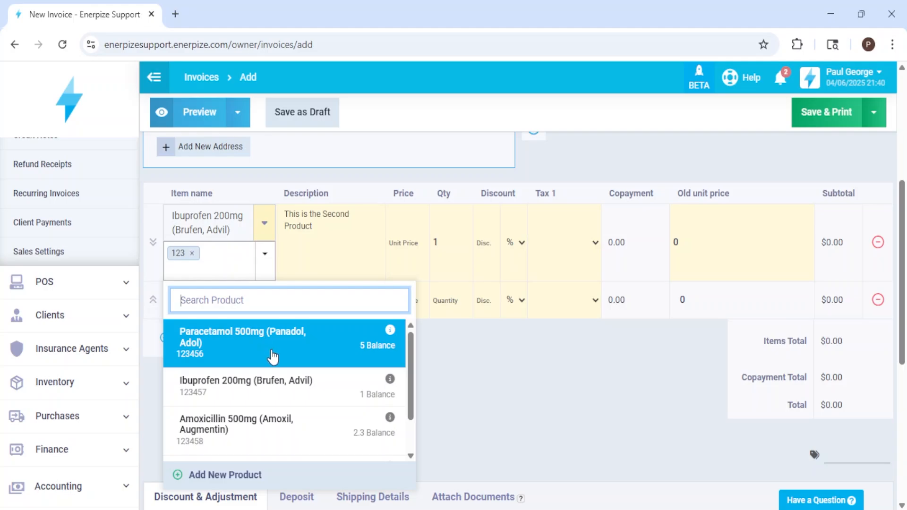
Replace the invoice item with Azithromycin 250mg (Zithromax) and view its alternative products, including Amoxicillin 500mg
click(245, 304)
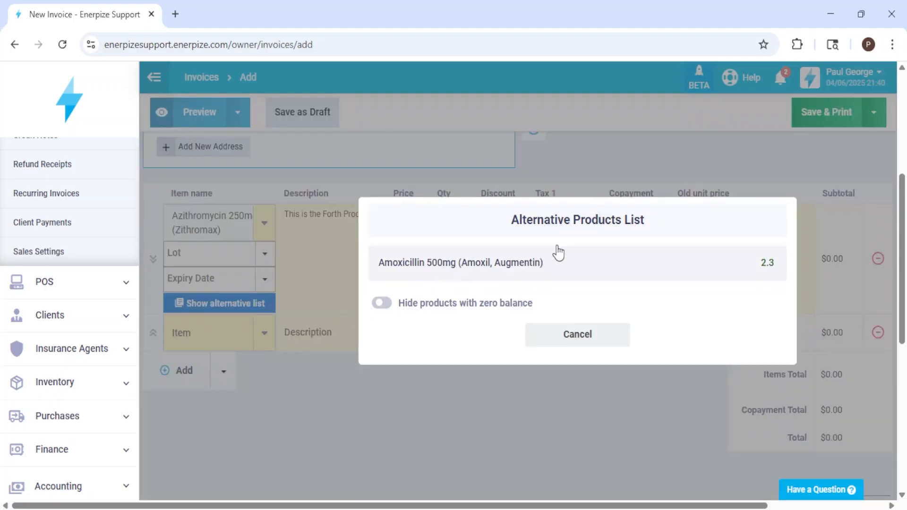
drag(644, 220, 533, 221)
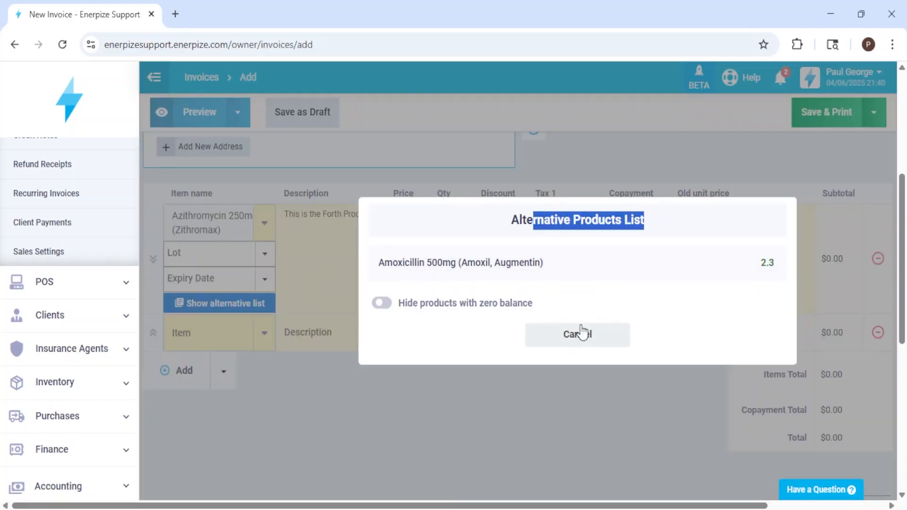
click(525, 265)
Choose Amoxicillin 500mg (Amoxil, Augmentin) as the invoice item and set its unit price to 50
click(263, 224)
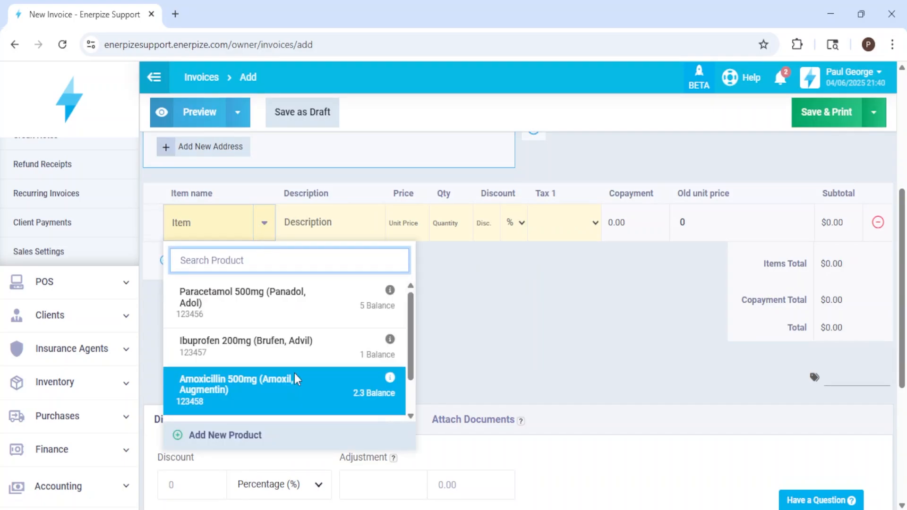
click(294, 373)
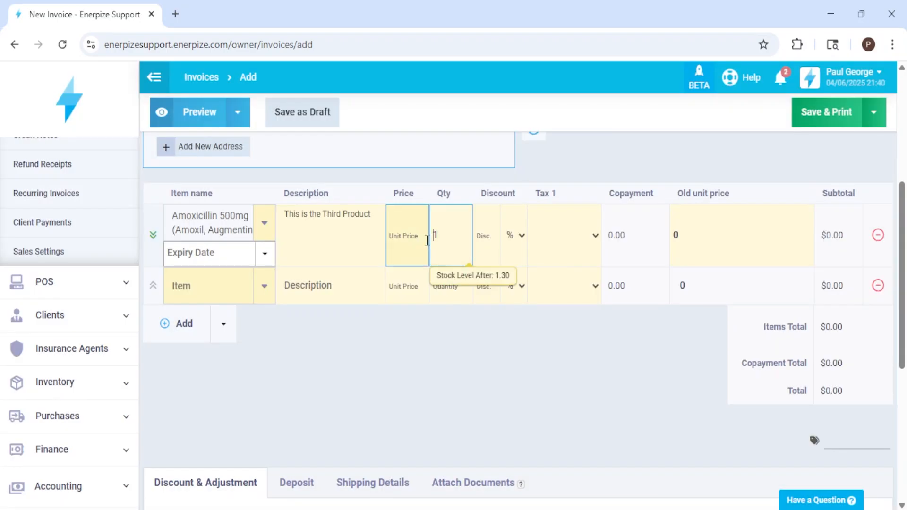
click(405, 238)
text(50)
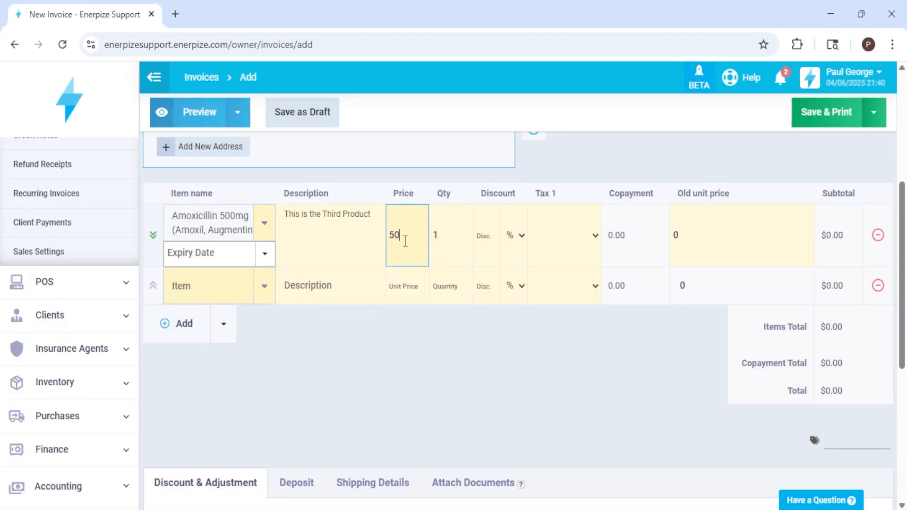
click(517, 348)
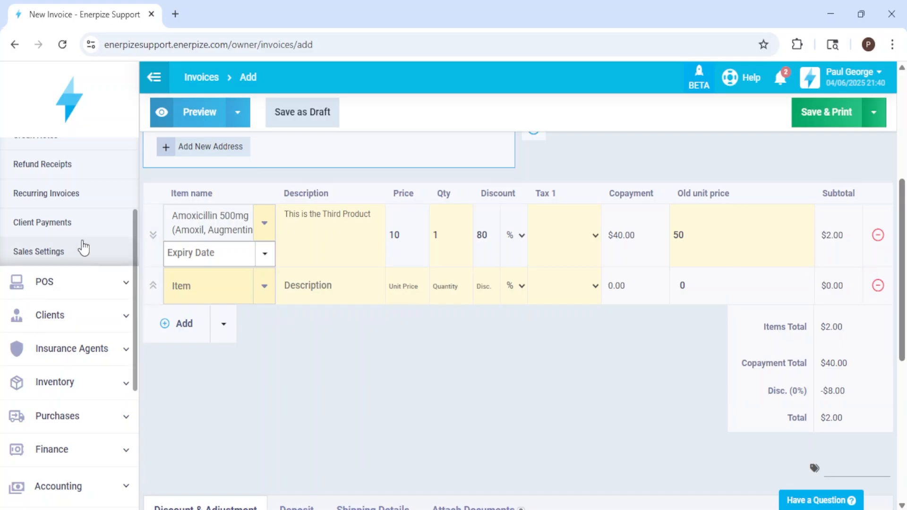
Enable Stop Selling Expired Tracking Items in the general invoice/estimate settings and save the settings
middle_click(71, 255)
click(250, 9)
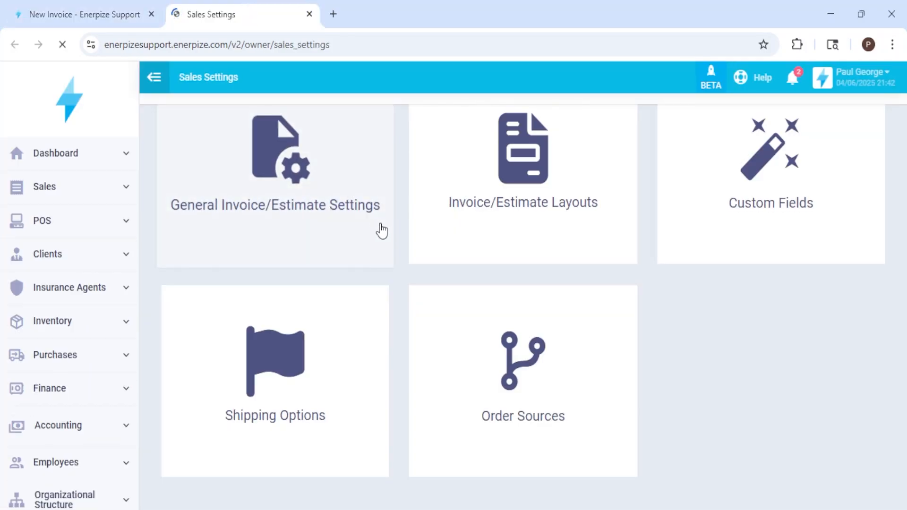
click(299, 220)
scroll(317, 236, down, 10)
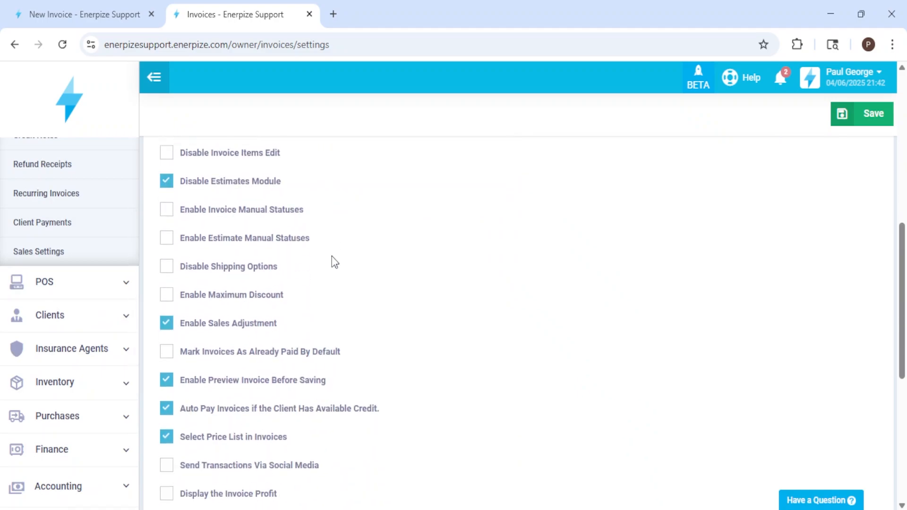
drag(318, 452, 167, 451)
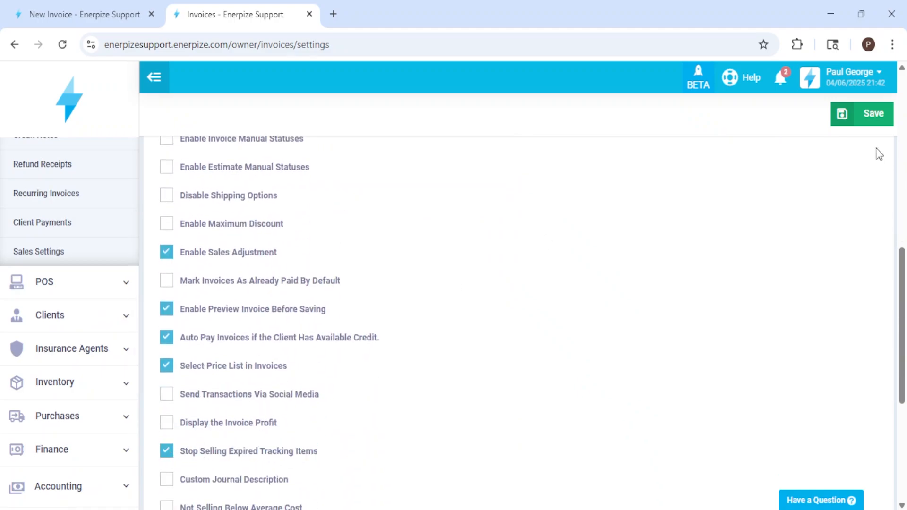
click(876, 119)
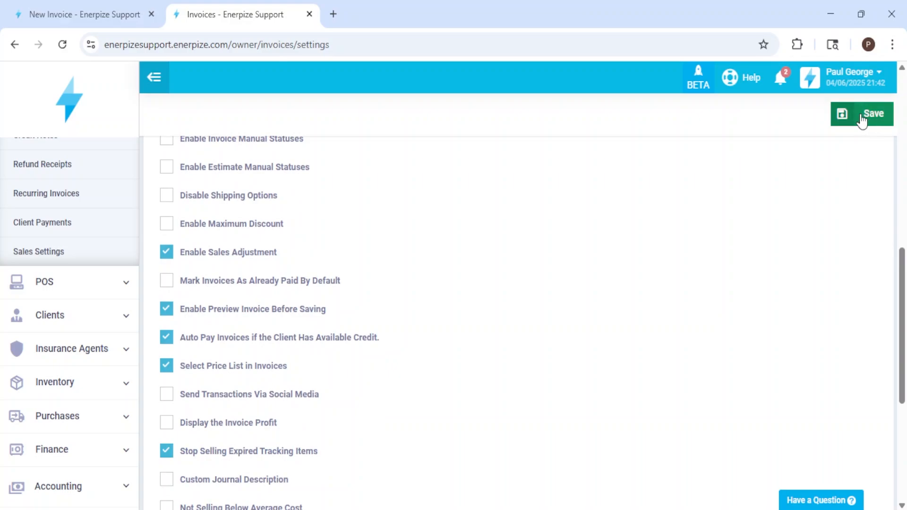
Reload the new invoice and try to sell Desmond LTD Amoxicillin 500mg with the 31/05/2025 expiry date
click(105, 10)
click(61, 44)
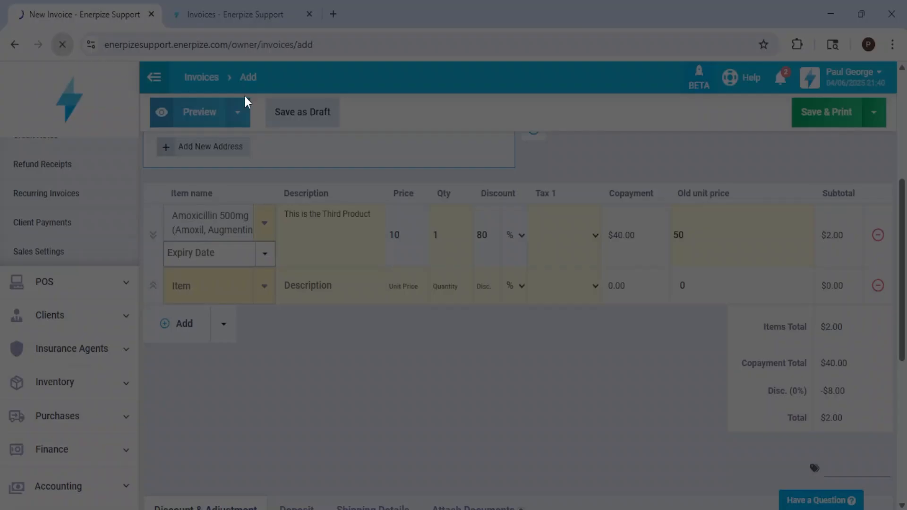
click(496, 145)
click(259, 10)
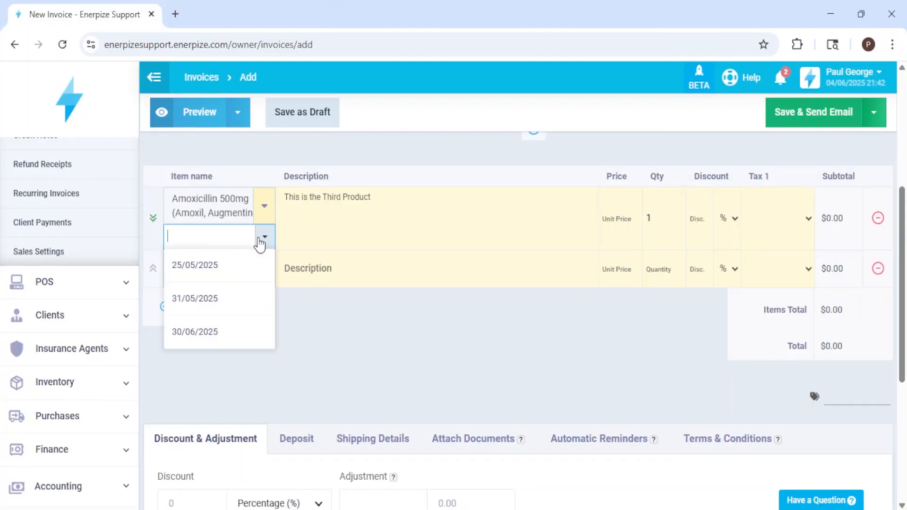
click(197, 308)
click(630, 214)
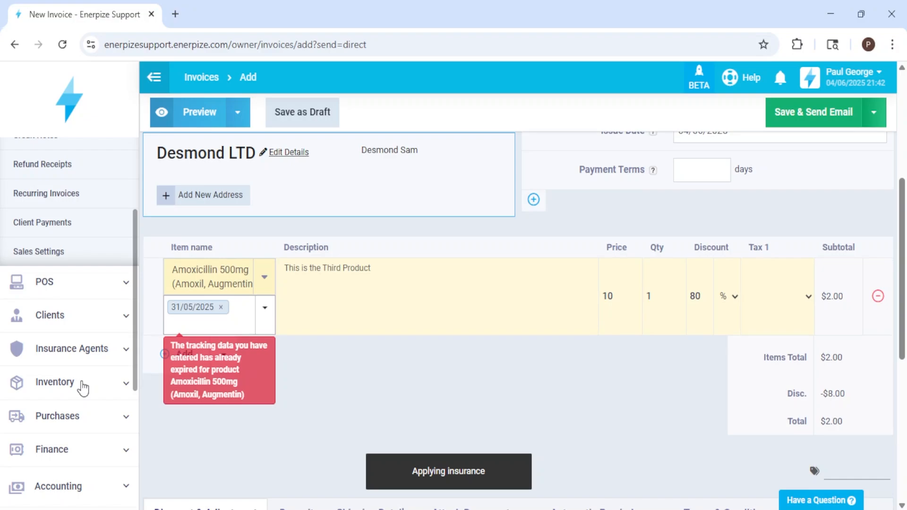
Start a manual transfer requisition from the Primary warehouse to the Expired warehouse
click(83, 388)
scroll(81, 389, down, 4)
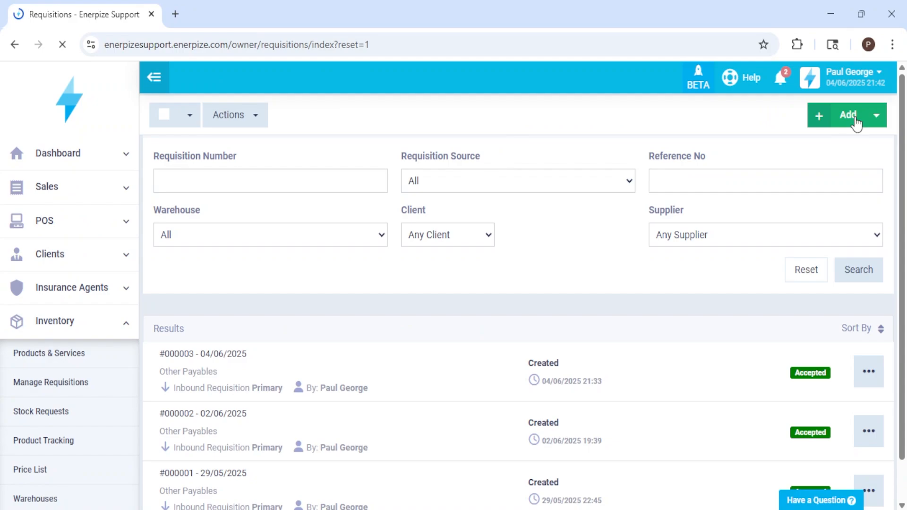
click(853, 120)
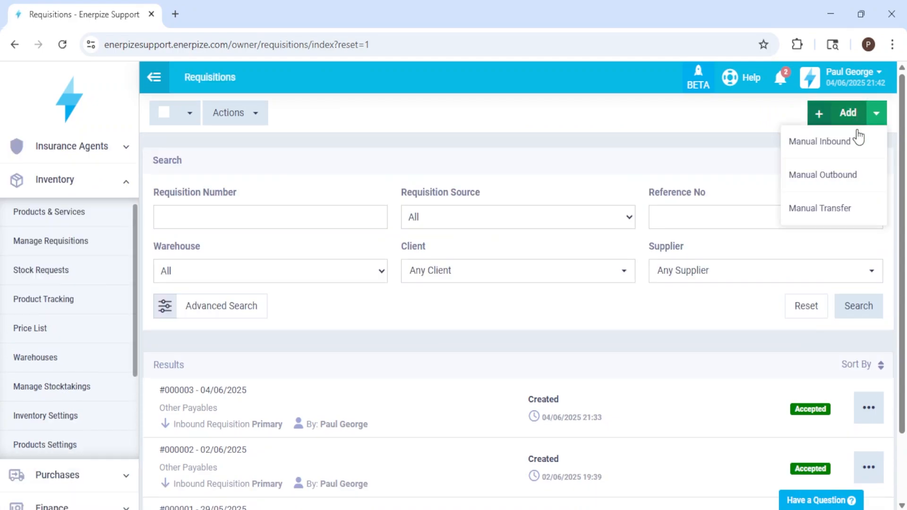
click(830, 210)
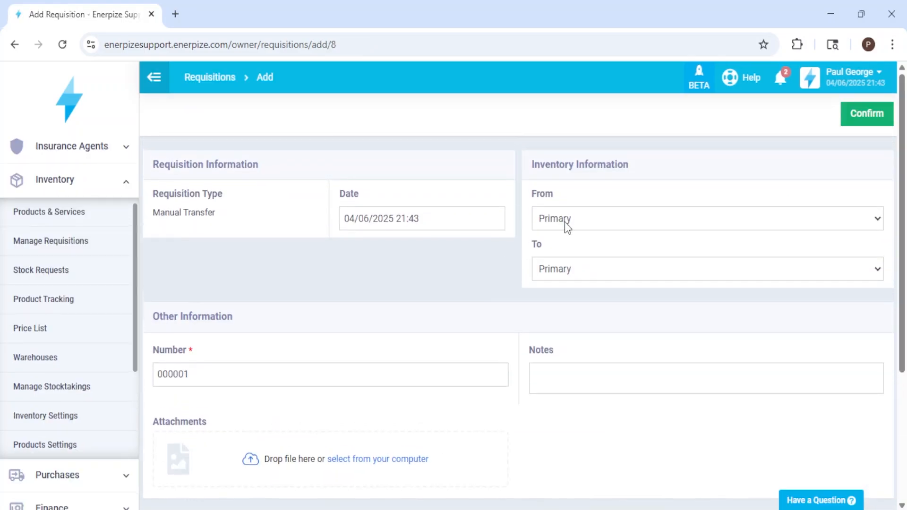
click(566, 269)
click(567, 304)
Add Amoxicillin 500mg (Amoxil, Augmentin) with the 31/05/2025 expiry date to the transfer requisition
scroll(533, 294, down, 3)
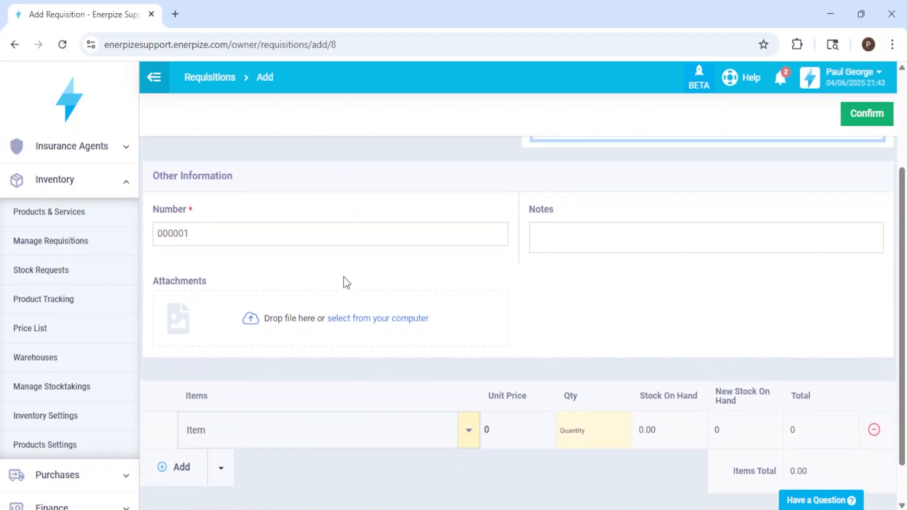
click(451, 431)
scroll(374, 286, down, 3)
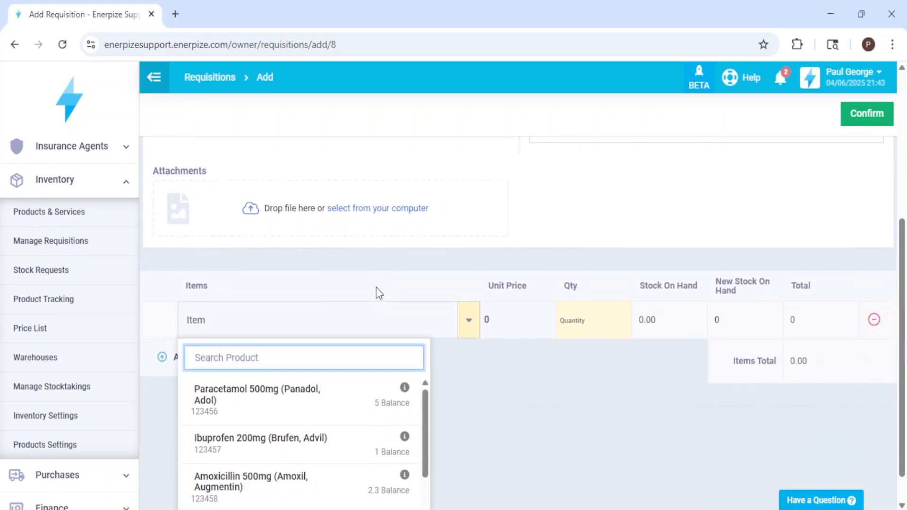
click(341, 454)
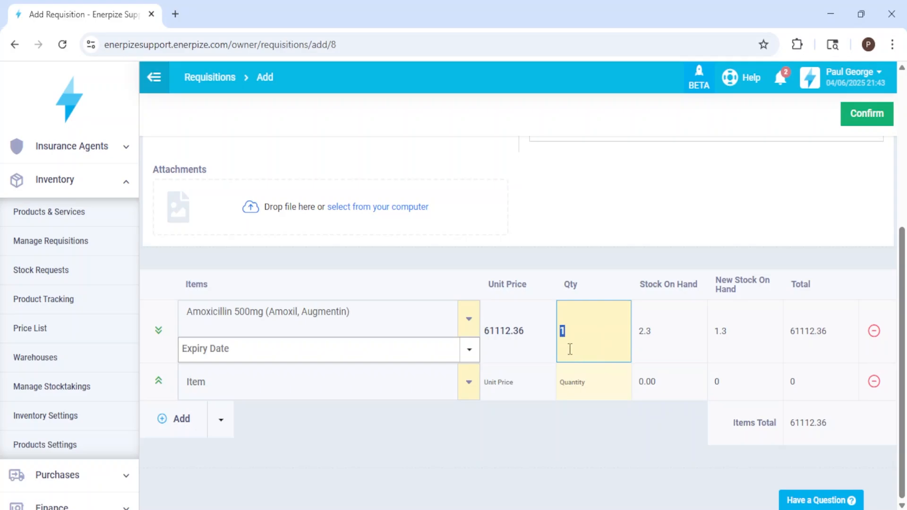
click(347, 348)
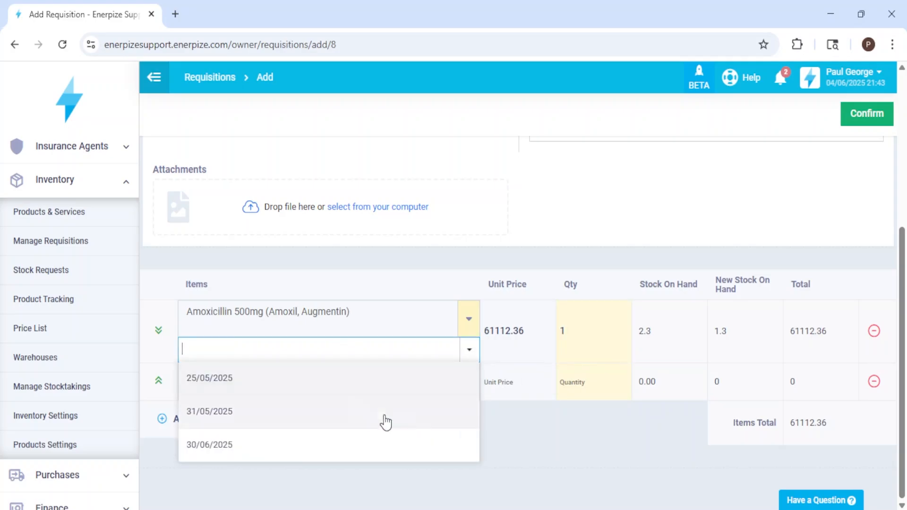
click(242, 411)
scroll(423, 238, up, 4)
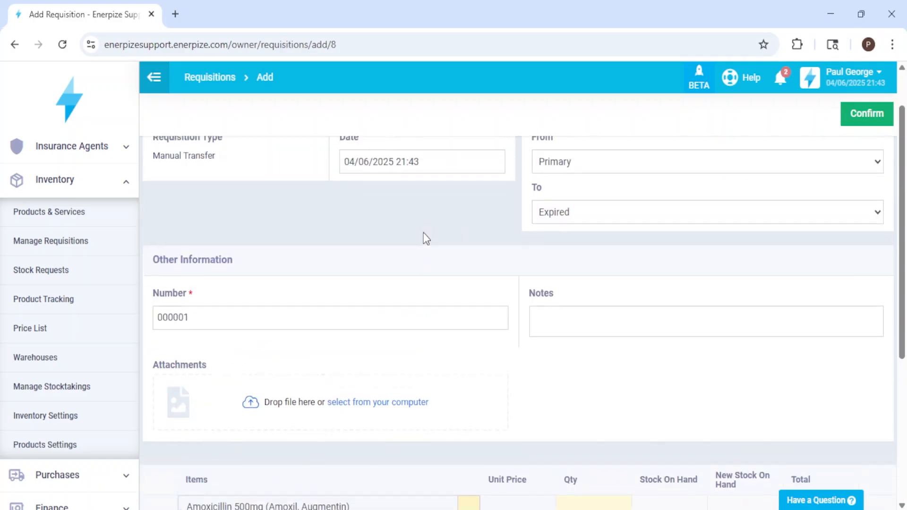
scroll(424, 233, up, 1)
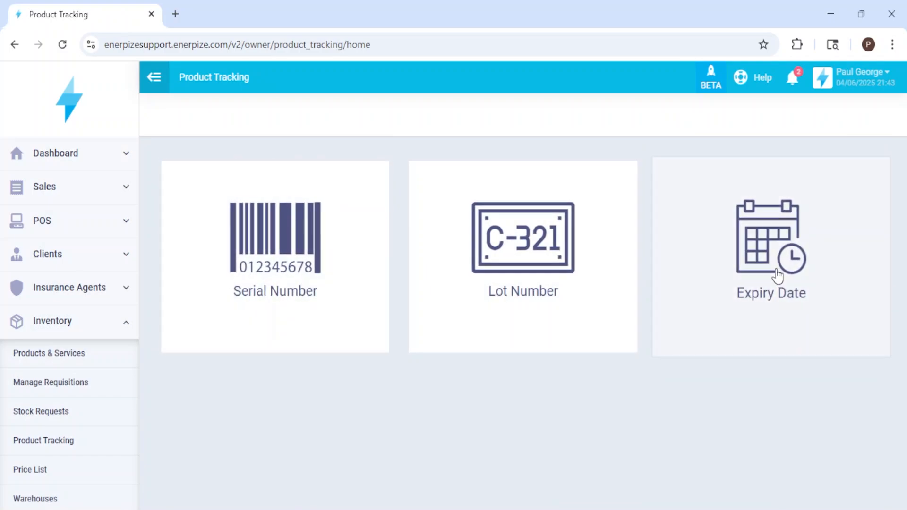
Open the expiry date tracking list to examine the tracked products' expiry status and quantities
click(760, 274)
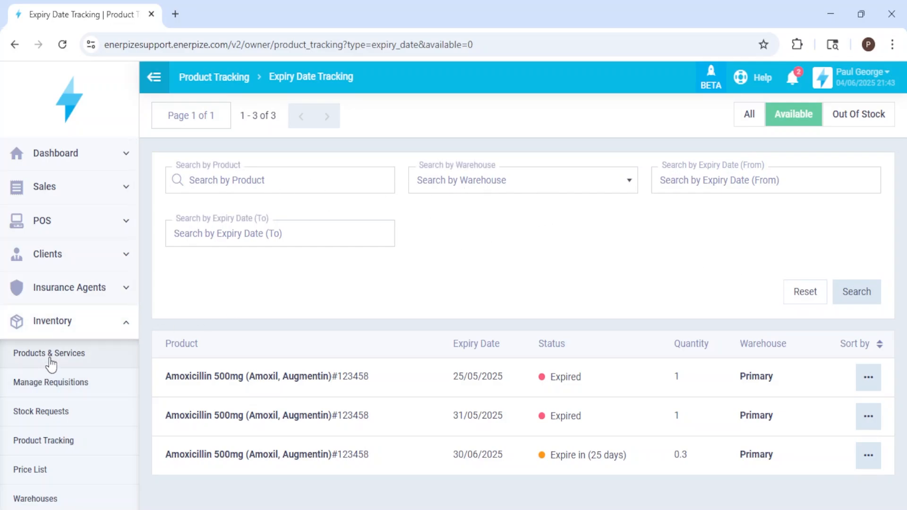
Filter the products and services list by the Low Stock status
click(23, 355)
click(224, 331)
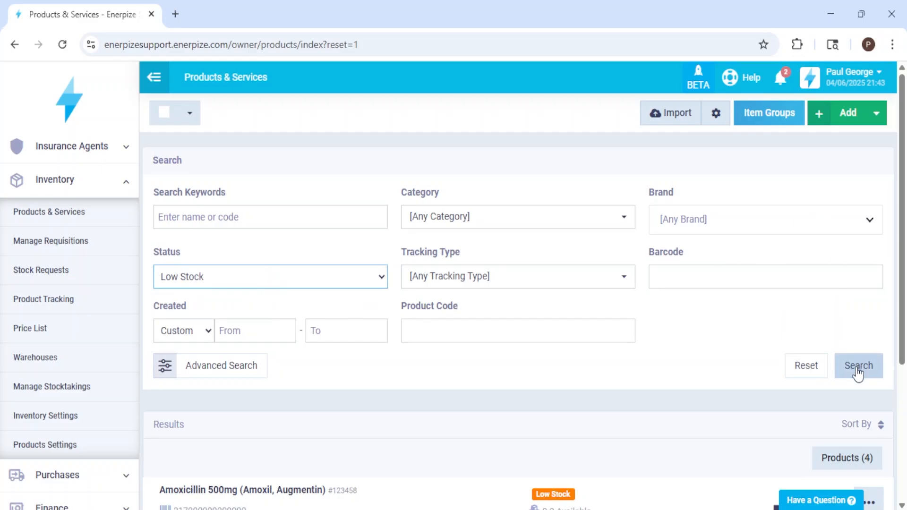
click(858, 373)
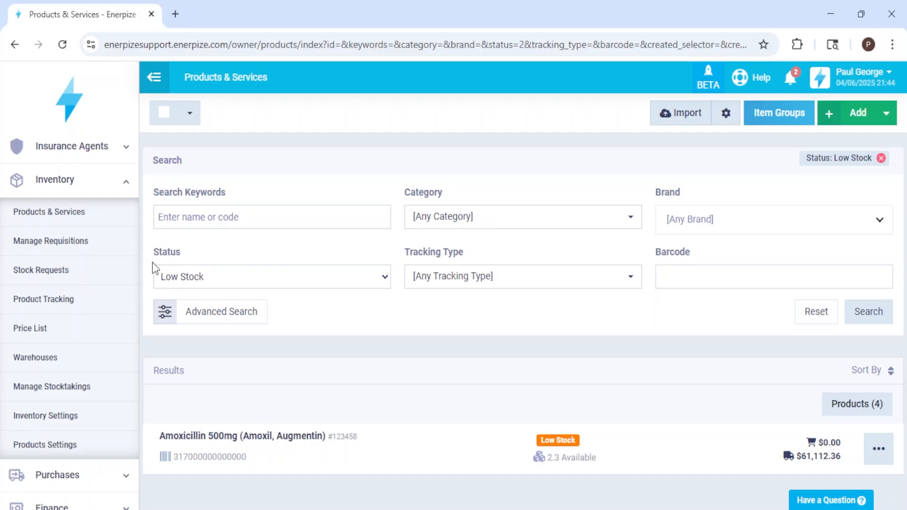
Add an inbound stock request for the Primary warehouse and approve it
click(89, 280)
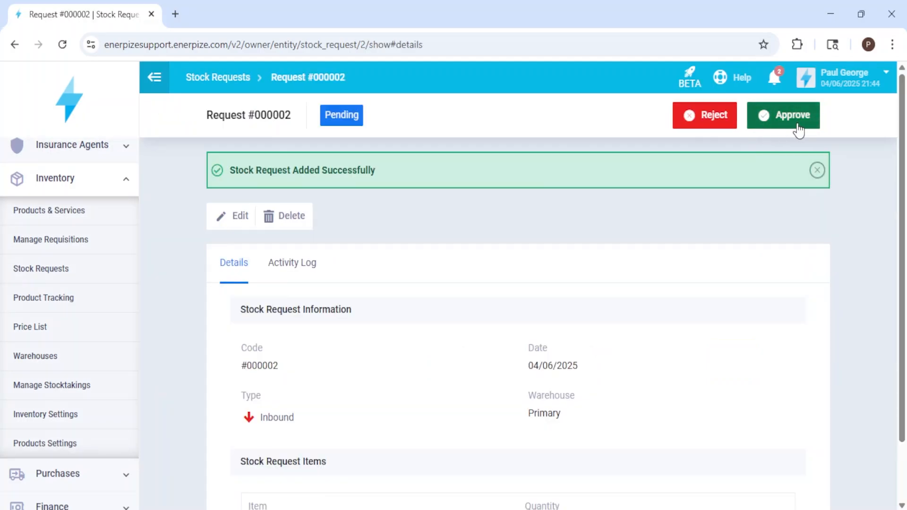
click(784, 122)
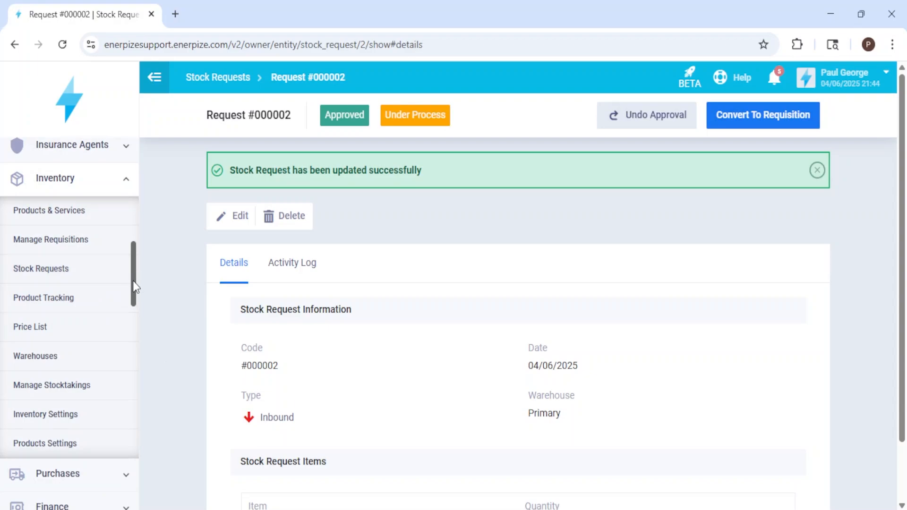
Open the list of insurance agents and look through the companies and their classes
drag(134, 287, 127, 263)
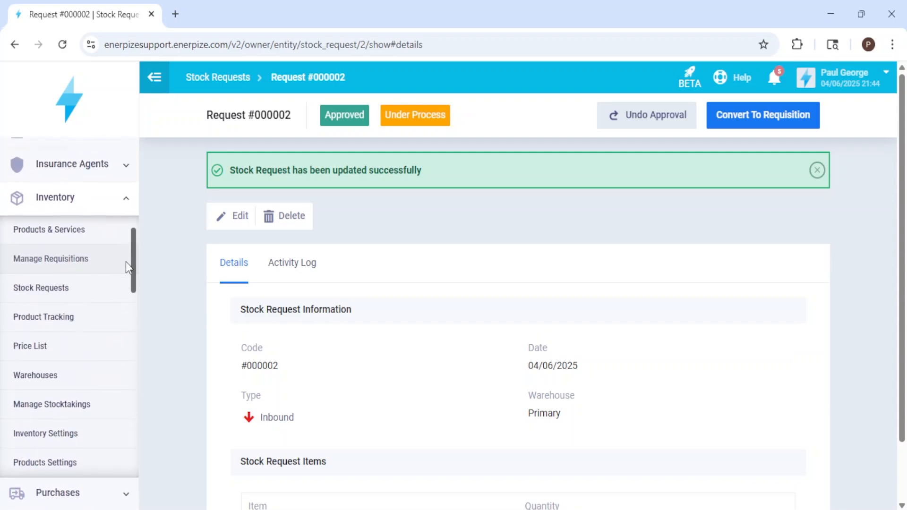
drag(127, 266, 115, 229)
click(115, 212)
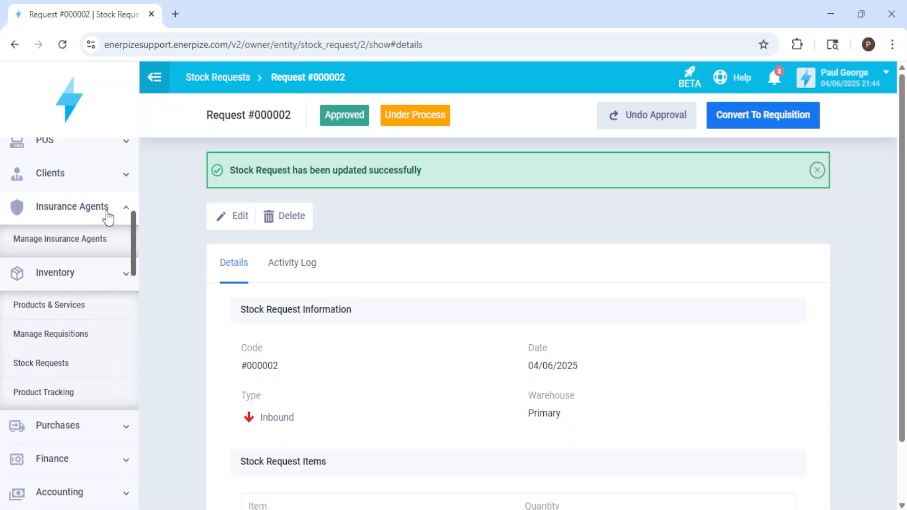
click(87, 240)
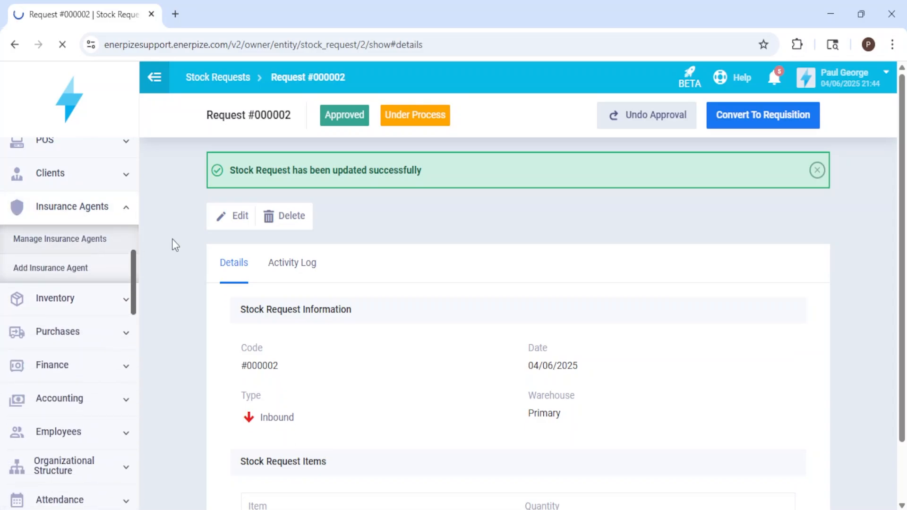
scroll(609, 335, down, 2)
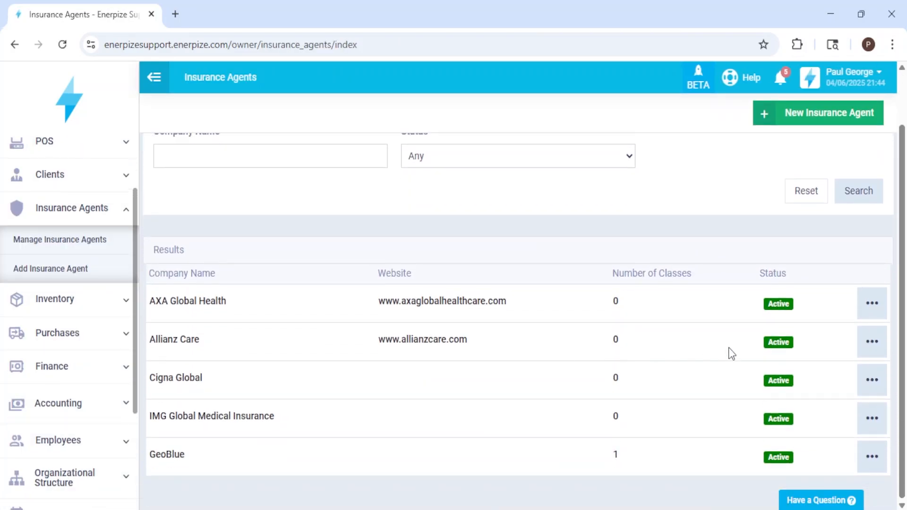
Open the GeoBlue insurance agent's details and examine the copayment, discount and maximum copayment of its Plan A class
click(874, 460)
scroll(808, 416, down, 2)
click(797, 458)
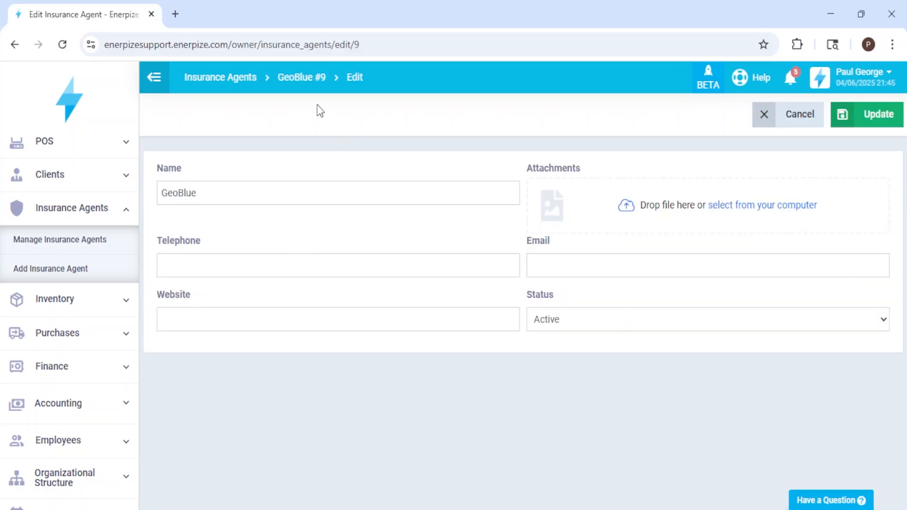
click(301, 79)
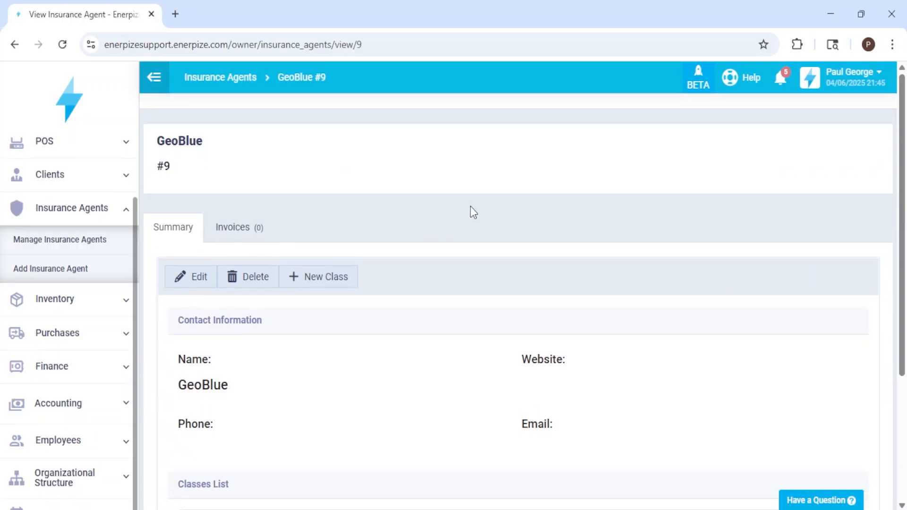
scroll(473, 212, down, 4)
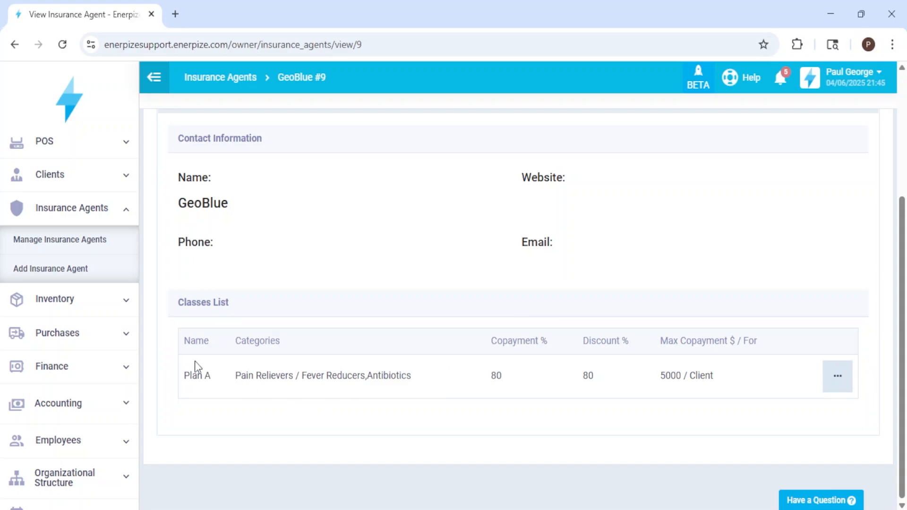
drag(543, 341, 488, 348)
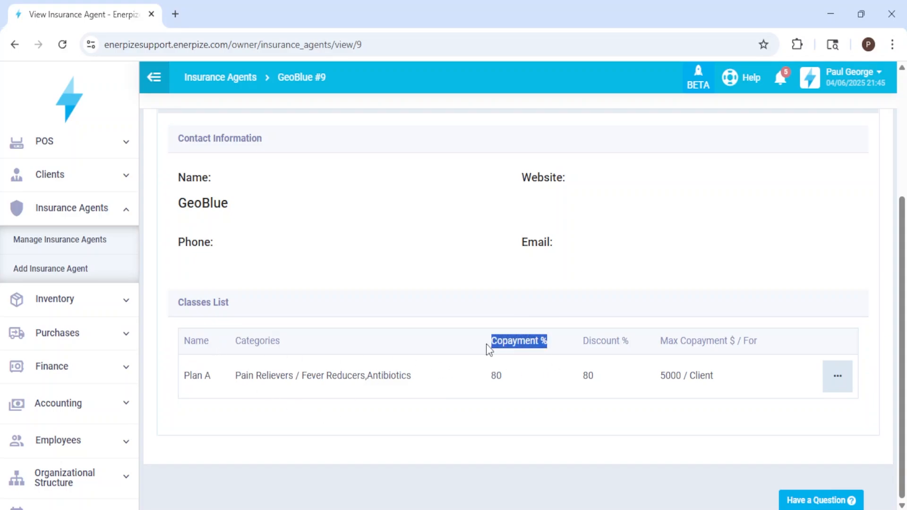
double_click(495, 375)
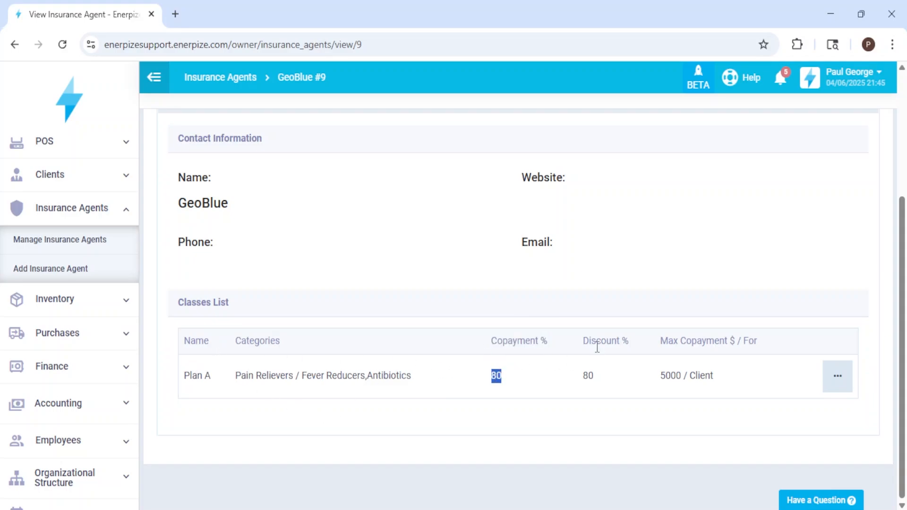
triple_click(686, 375)
Create a new sales invoice in a separate browser tab and choose Desmond LTD as the client
scroll(56, 239, up, 2)
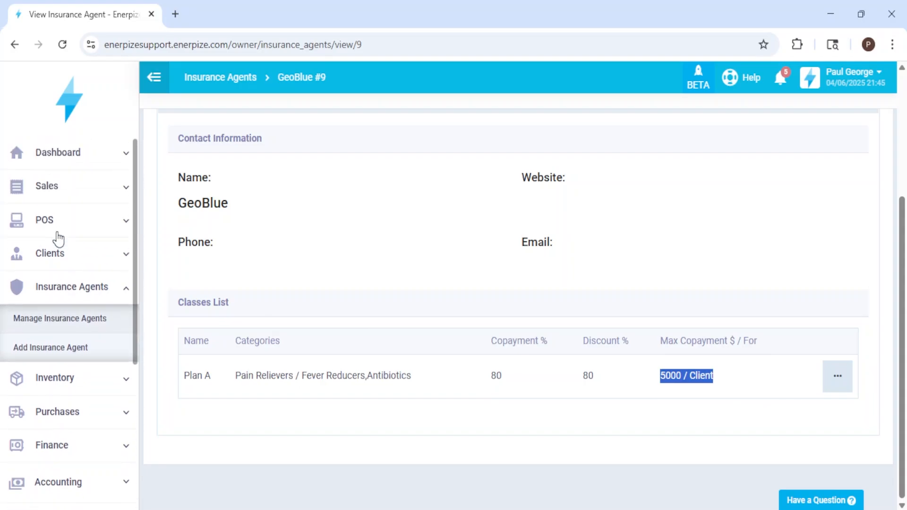
click(75, 188)
middle_click(61, 248)
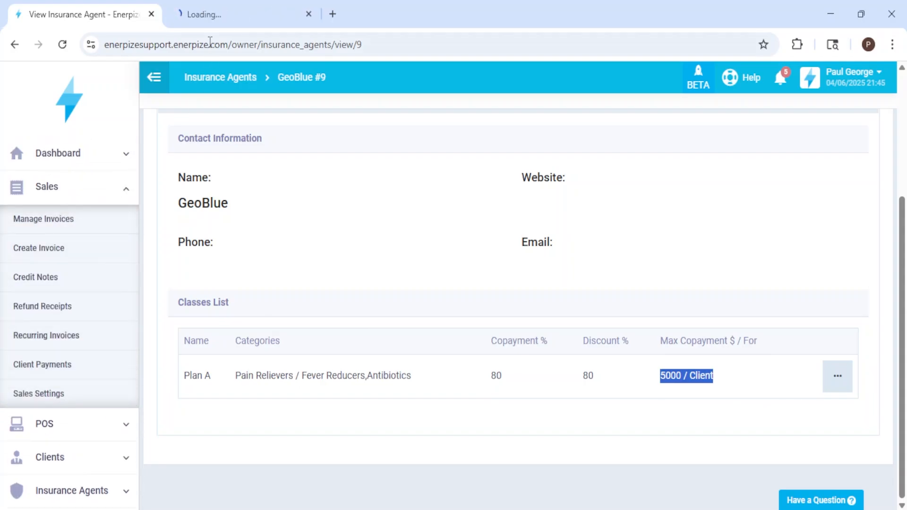
click(217, 13)
click(310, 279)
click(289, 381)
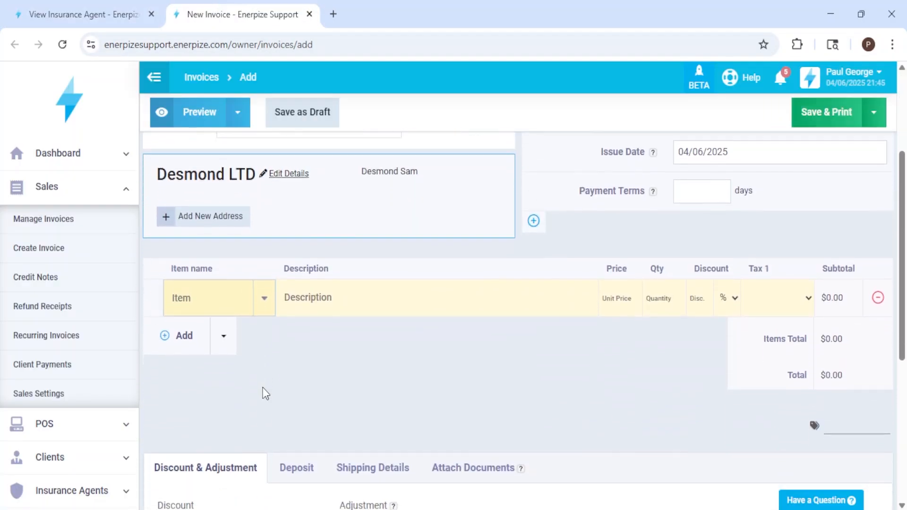
Add Paracetamol 500mg (Panadol, Adol) to the invoice with tracking entry 123 and a unit price of 20
click(263, 275)
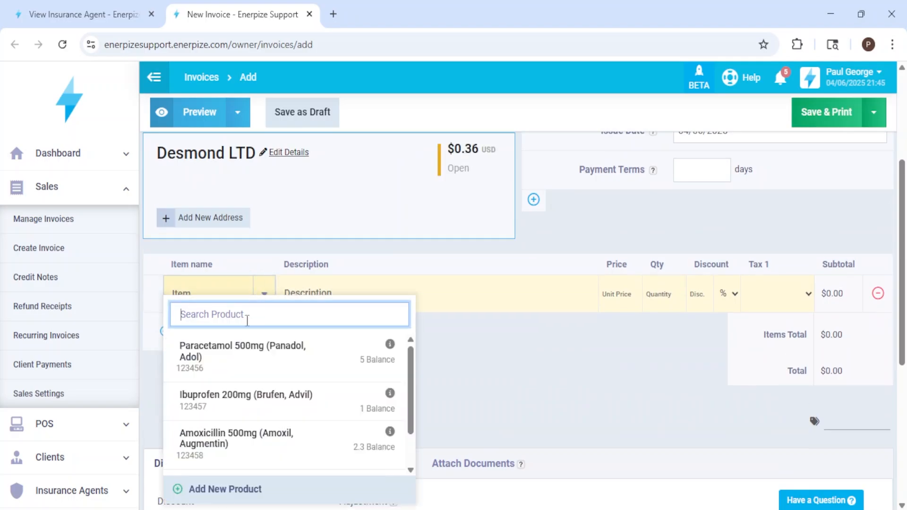
click(250, 350)
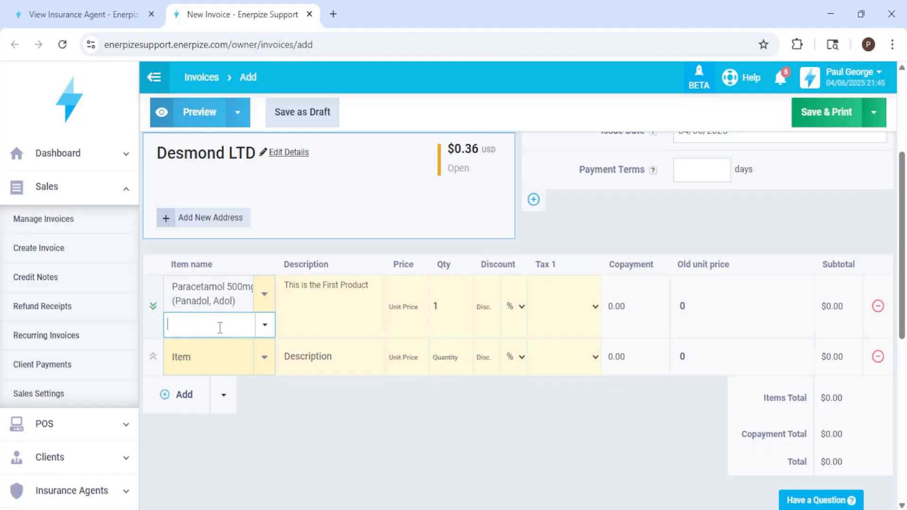
click(267, 330)
click(211, 366)
click(415, 326)
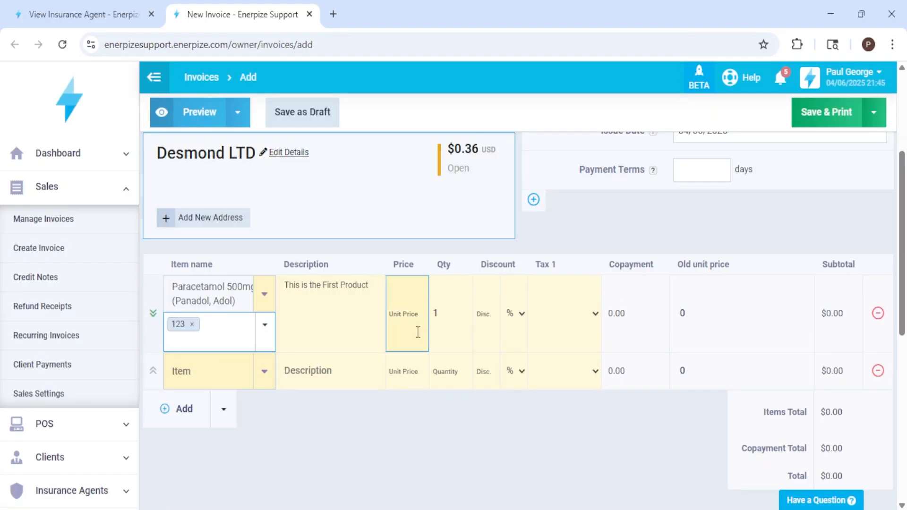
text(20)
click(534, 422)
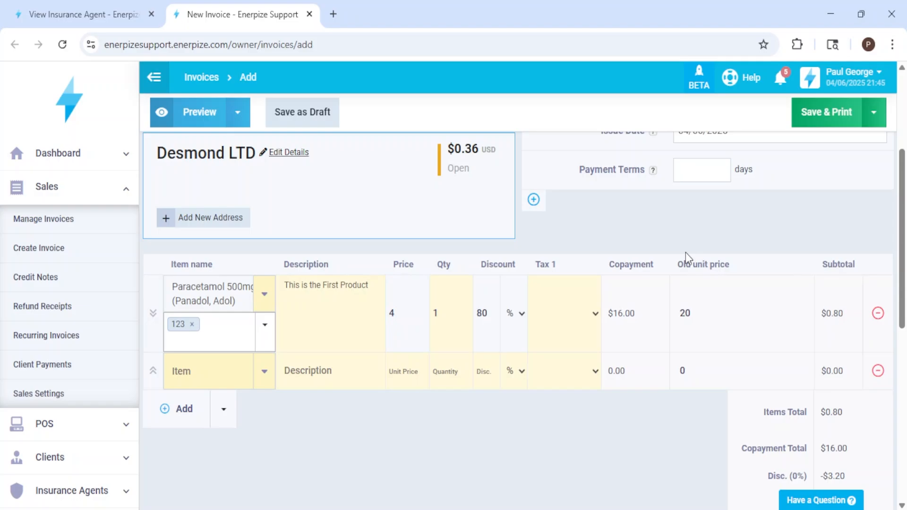
Save and print the invoice and open its journal entry to examine the debited and credited accounts
click(819, 116)
middle_click(279, 126)
click(208, 15)
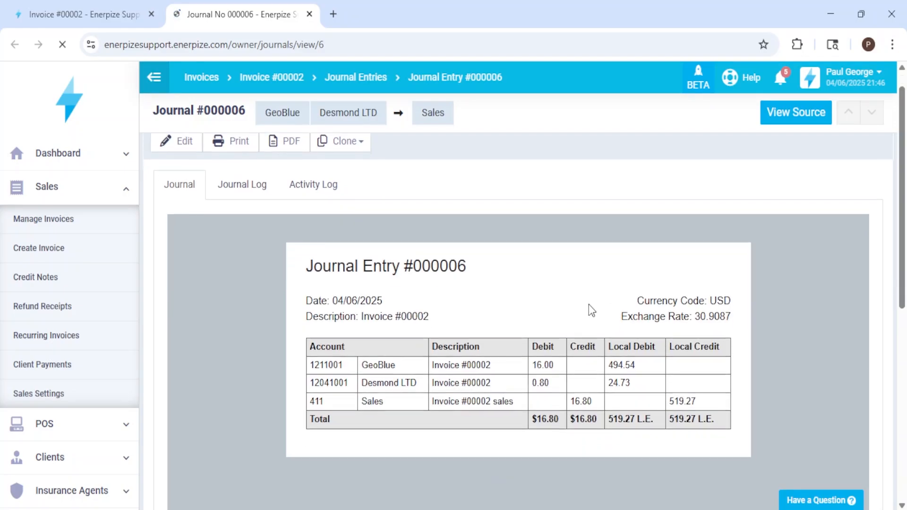
scroll(589, 305, down, 2)
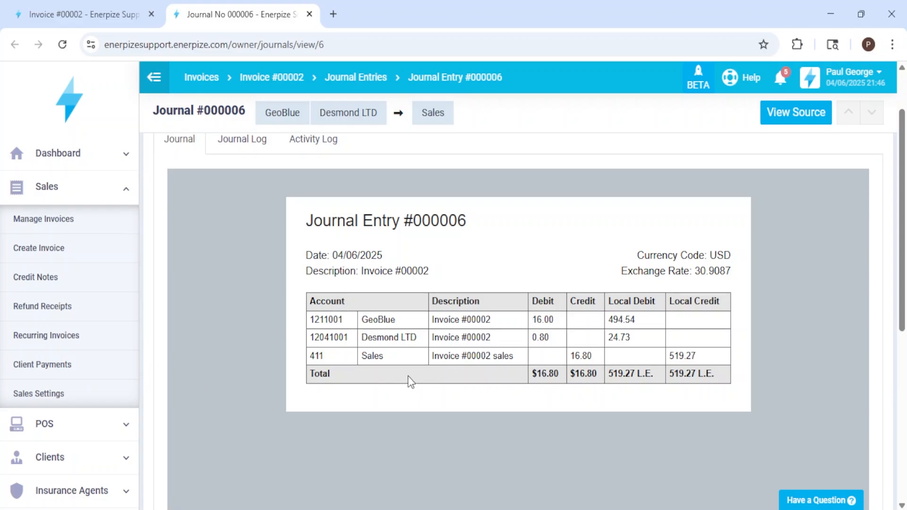
Open the client list in a separate tab, close the previous tabs, and view the Desmond LTD profile
click(70, 458)
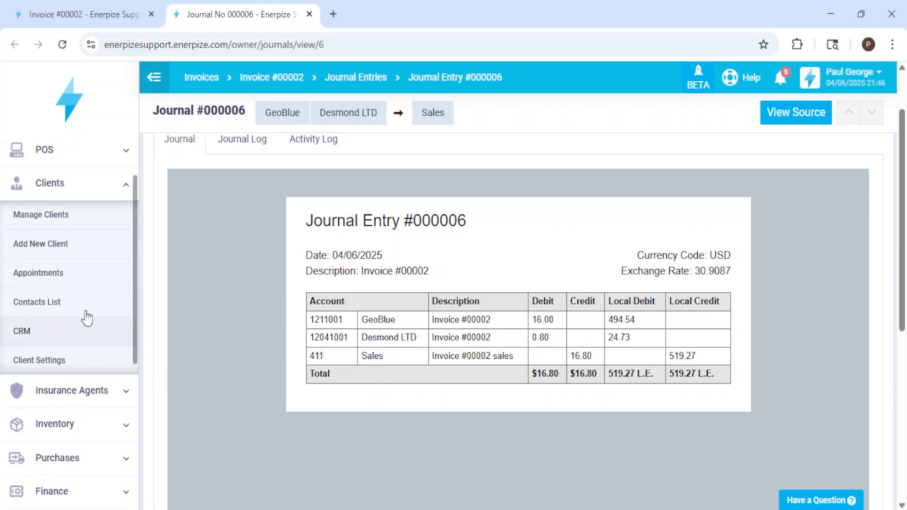
middle_click(73, 213)
middle_click(274, 6)
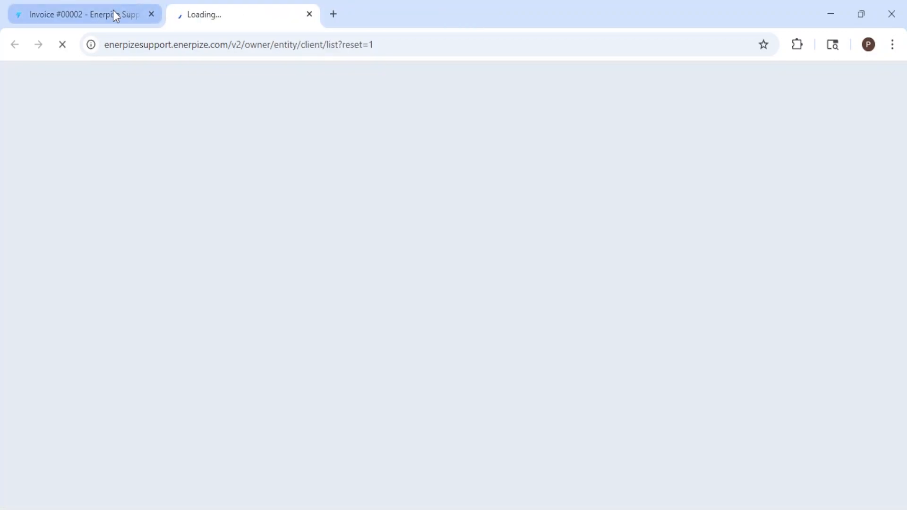
middle_click(115, 14)
click(352, 352)
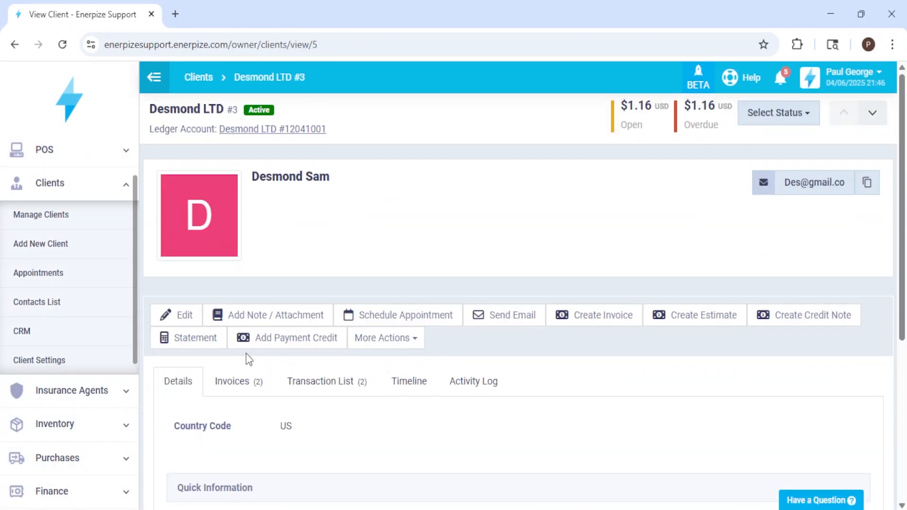
Open Desmond LTD's account statement in a separate tab and review the account summary and activity
middle_click(189, 338)
click(239, 4)
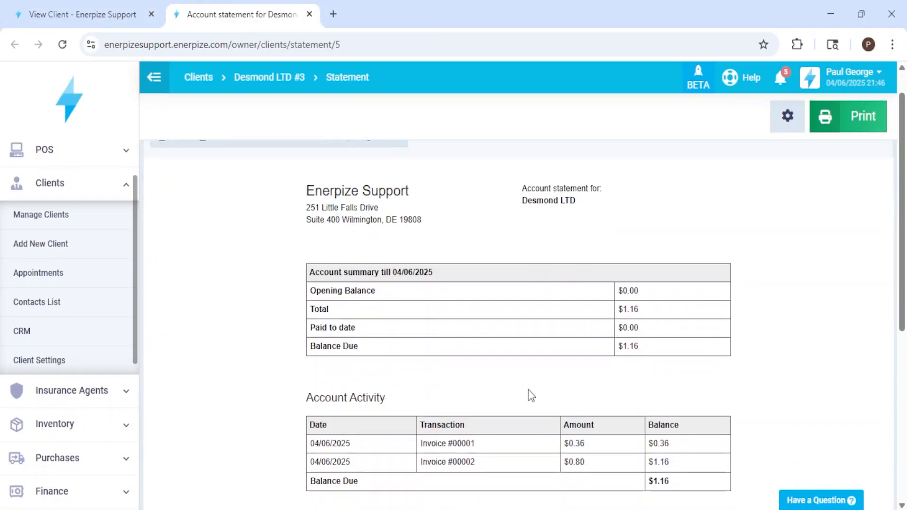
scroll(530, 396, down, 6)
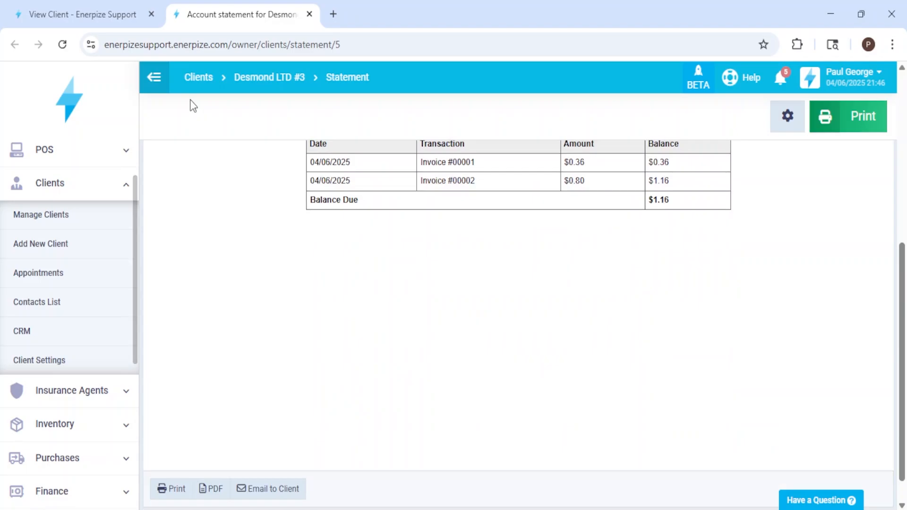
Return to the Desmond LTD profile and look through the additional client actions and quick information
click(104, 15)
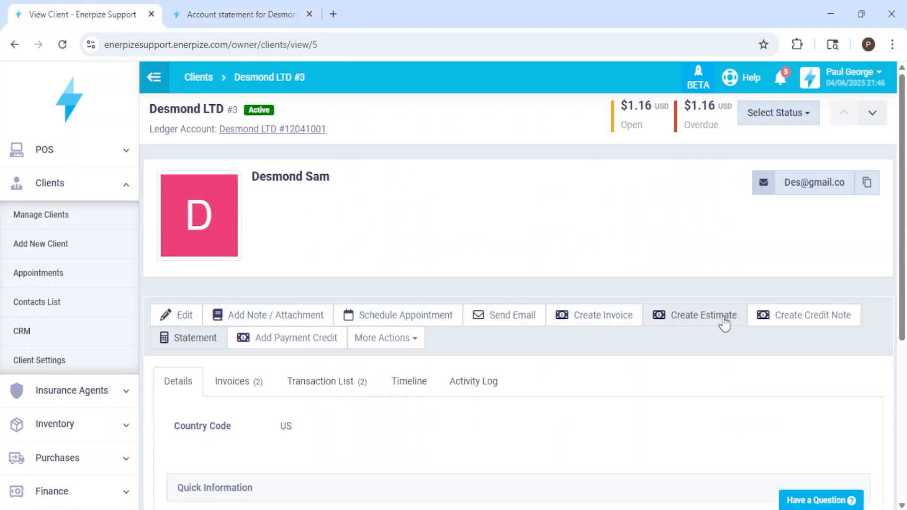
click(376, 344)
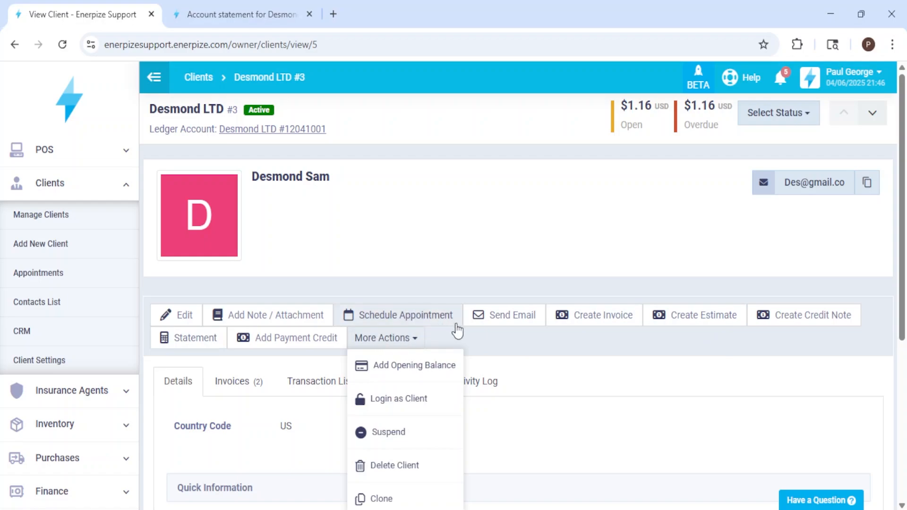
scroll(502, 340, down, 2)
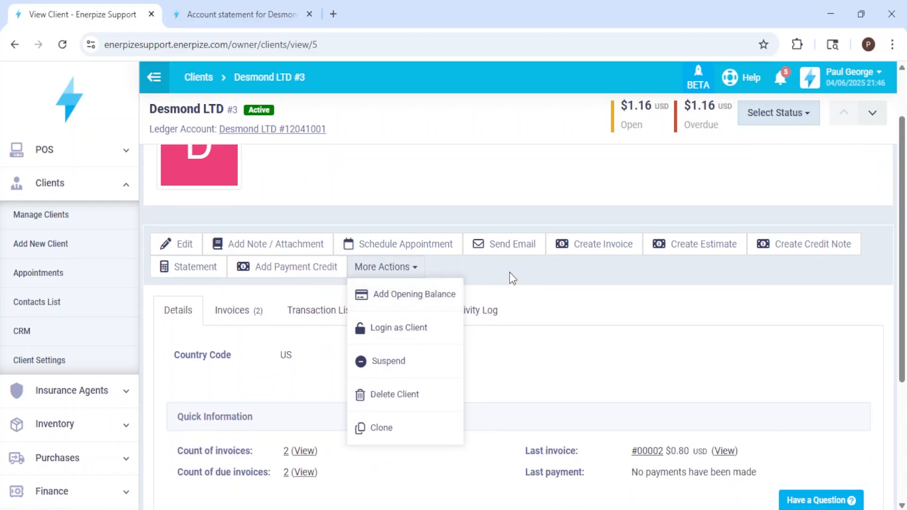
click(522, 272)
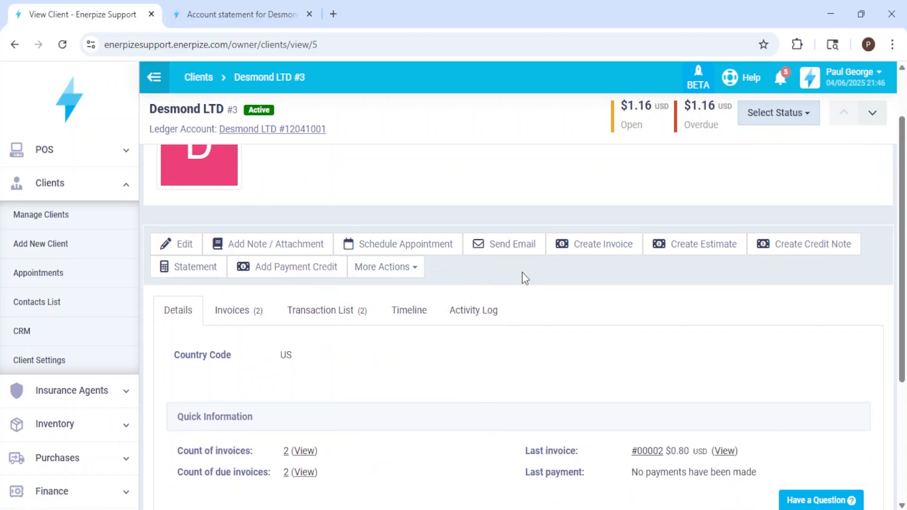